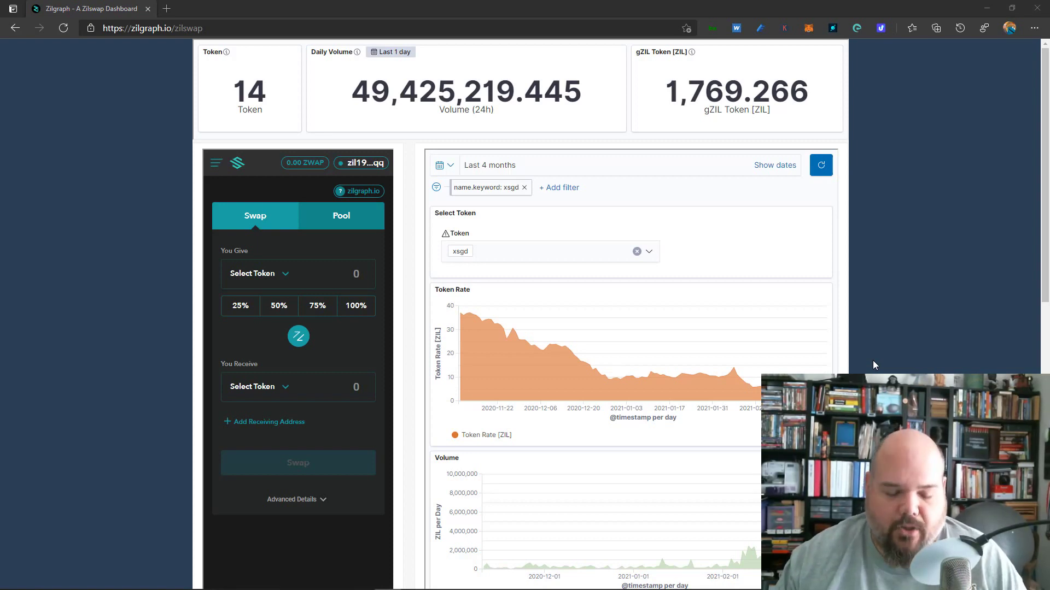
Step: Scroll the dashboard down to the Liquidity Distribution ring chart, Token Details table and footer
{"action": "left_click", "coordinate": [299, 243]}
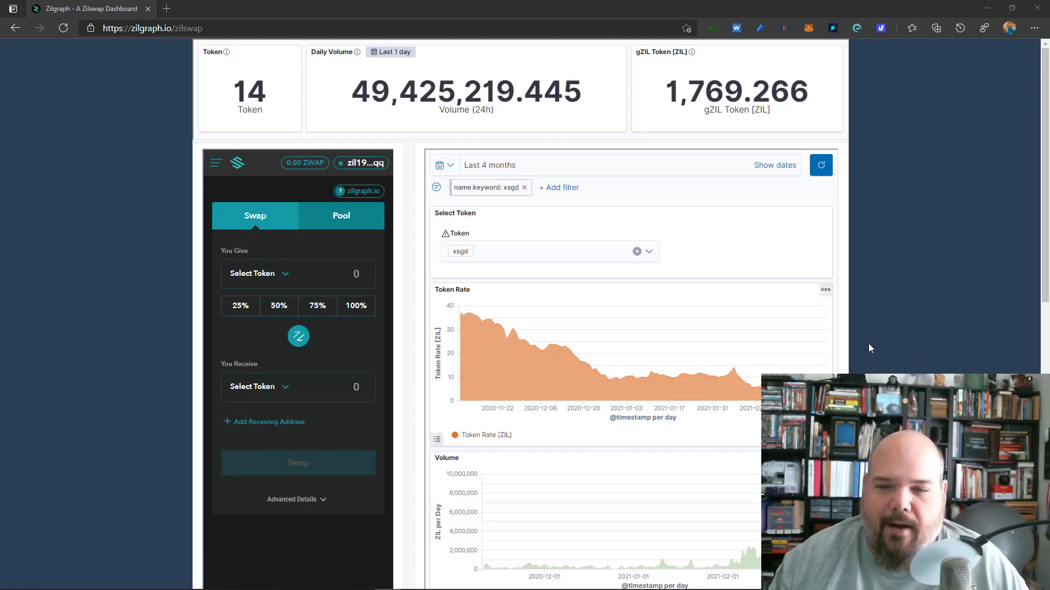
{"action": "scroll", "coordinate": [910, 352], "scroll_direction": "down", "scroll_amount": 10}
{"action": "scroll", "coordinate": [911, 358], "scroll_direction": "down", "scroll_amount": 2}
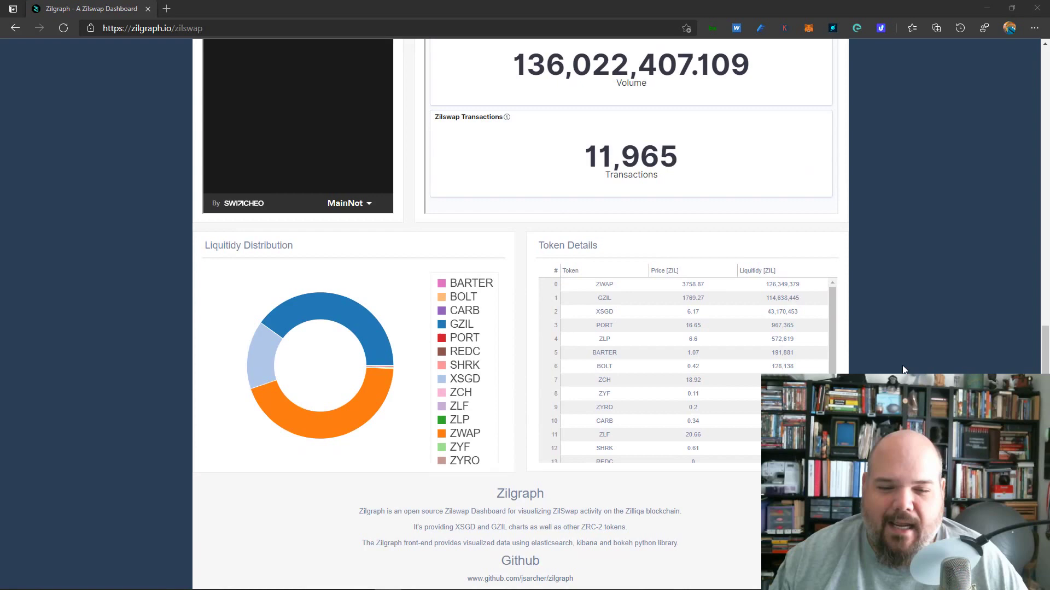
Step: Open the zilgraph GitHub repository in a new tab from the footer link
{"action": "left_click", "coordinate": [545, 579]}
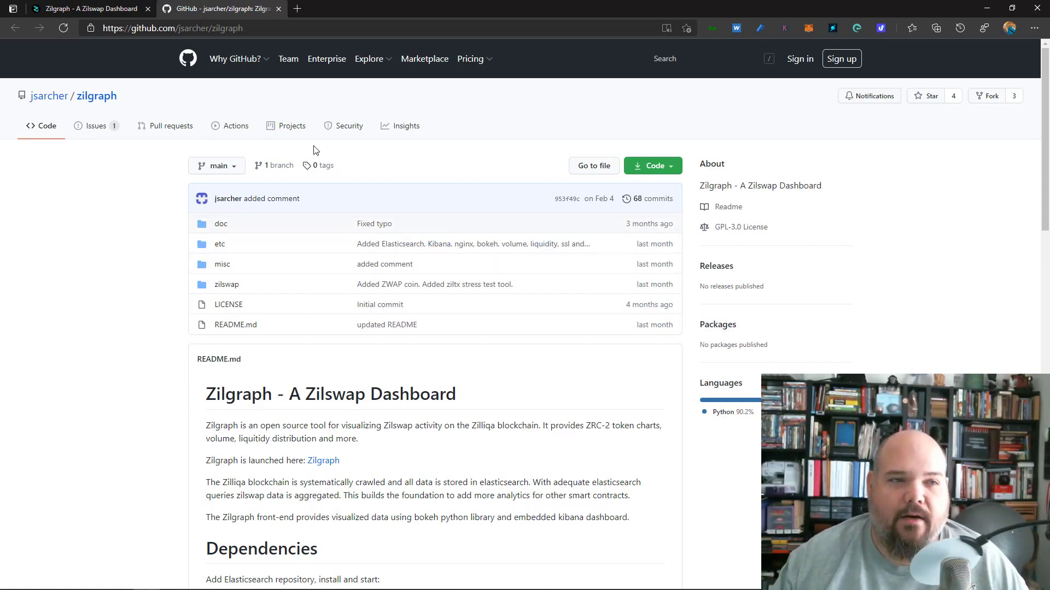
Step: Go back to the Zilgraph tab and scroll to the xsgd Token Rate and Volume charts
{"action": "left_click", "coordinate": [112, 7]}
{"action": "scroll", "coordinate": [383, 262], "scroll_direction": "up", "scroll_amount": 5}
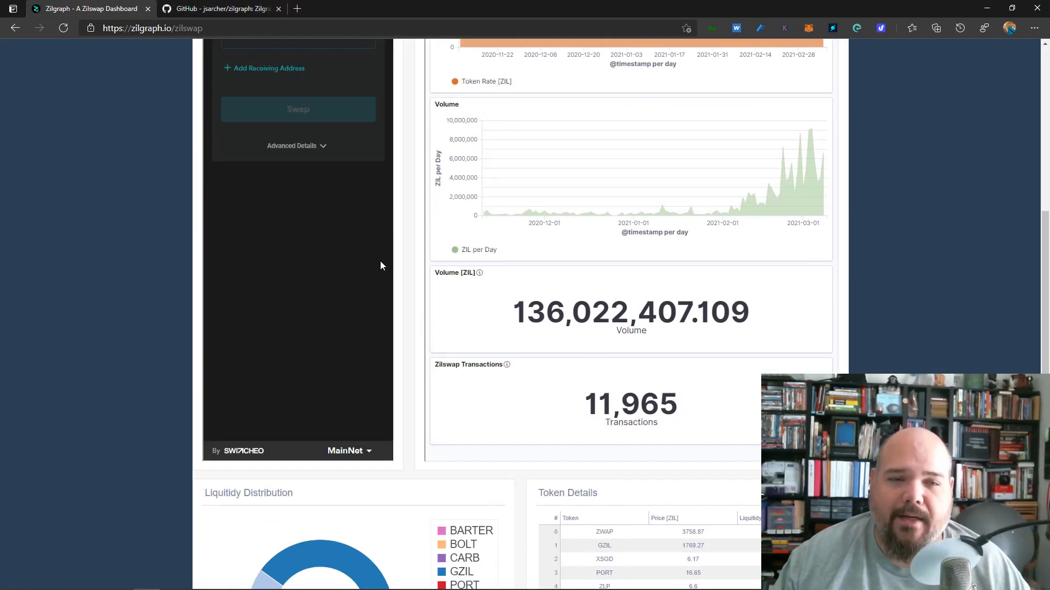
{"action": "scroll", "coordinate": [381, 265], "scroll_direction": "up", "scroll_amount": 6}
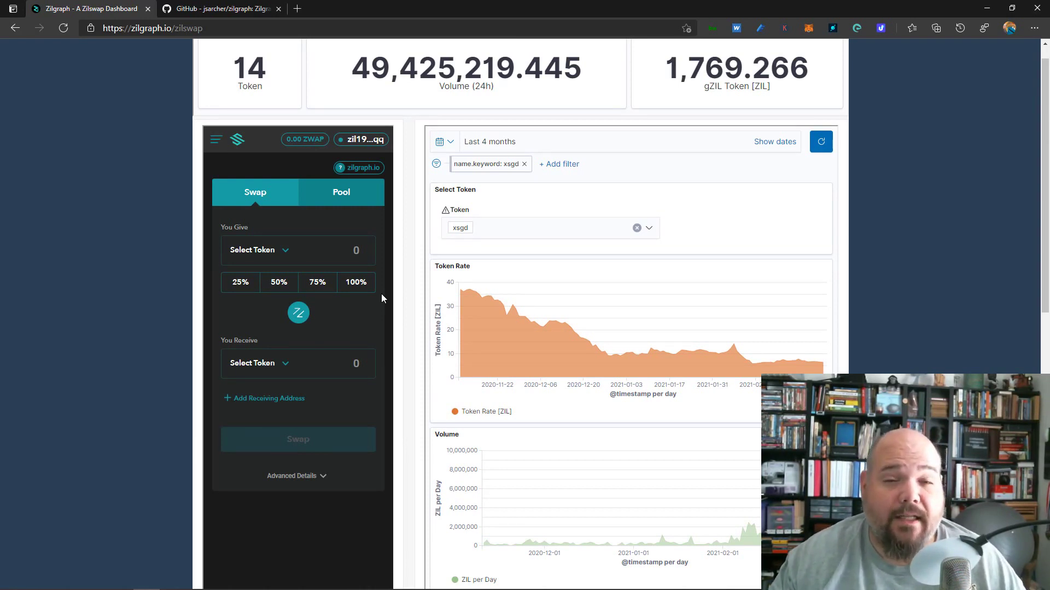
{"action": "scroll", "coordinate": [413, 295], "scroll_direction": "up", "scroll_amount": 1}
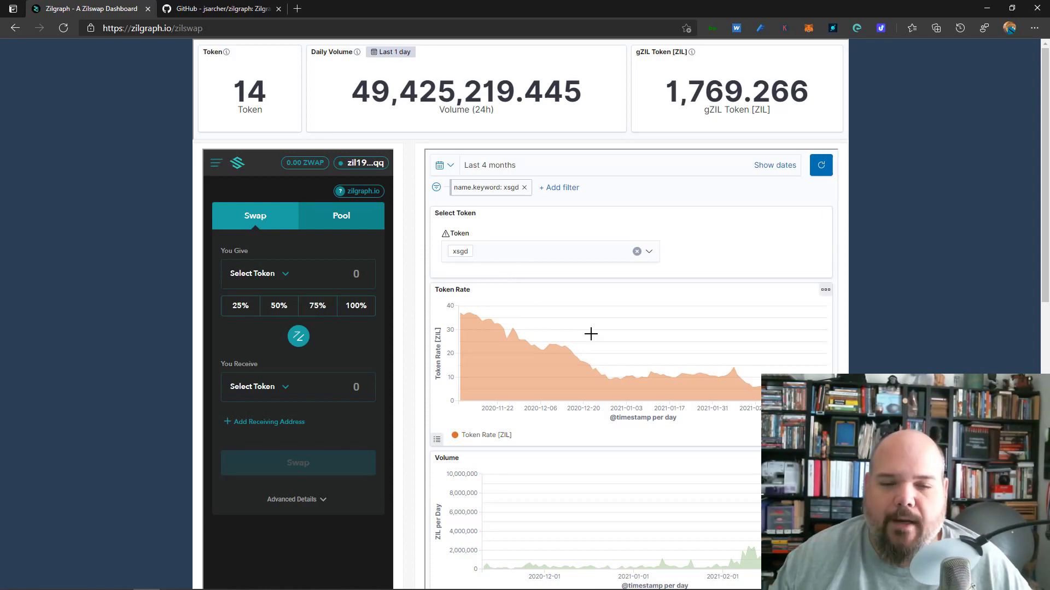
{"action": "scroll", "coordinate": [591, 333], "scroll_direction": "down", "scroll_amount": 1}
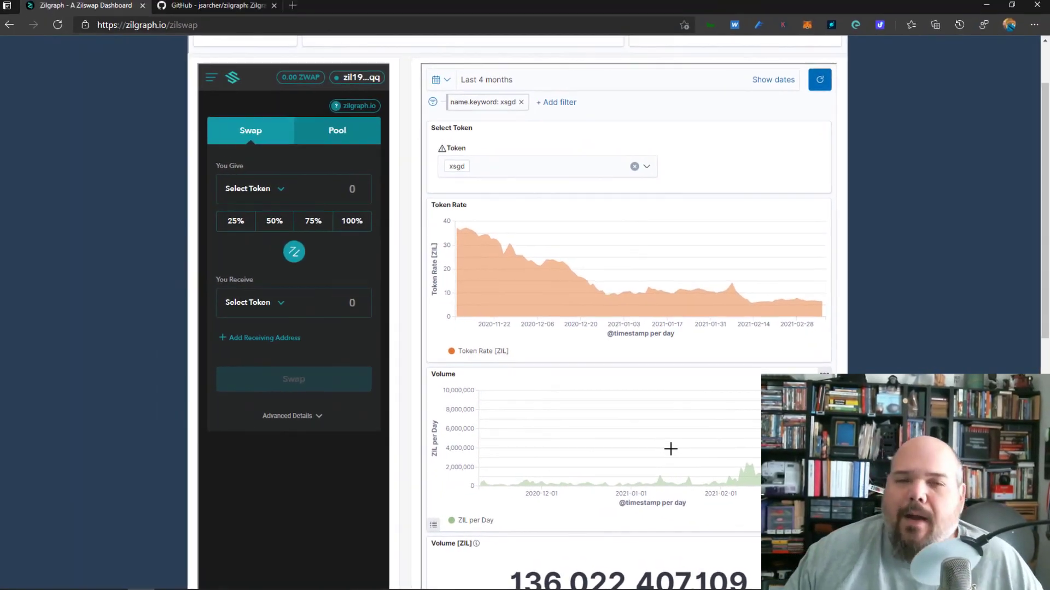
{"action": "scroll", "coordinate": [634, 433], "scroll_direction": "up", "scroll_amount": 2}
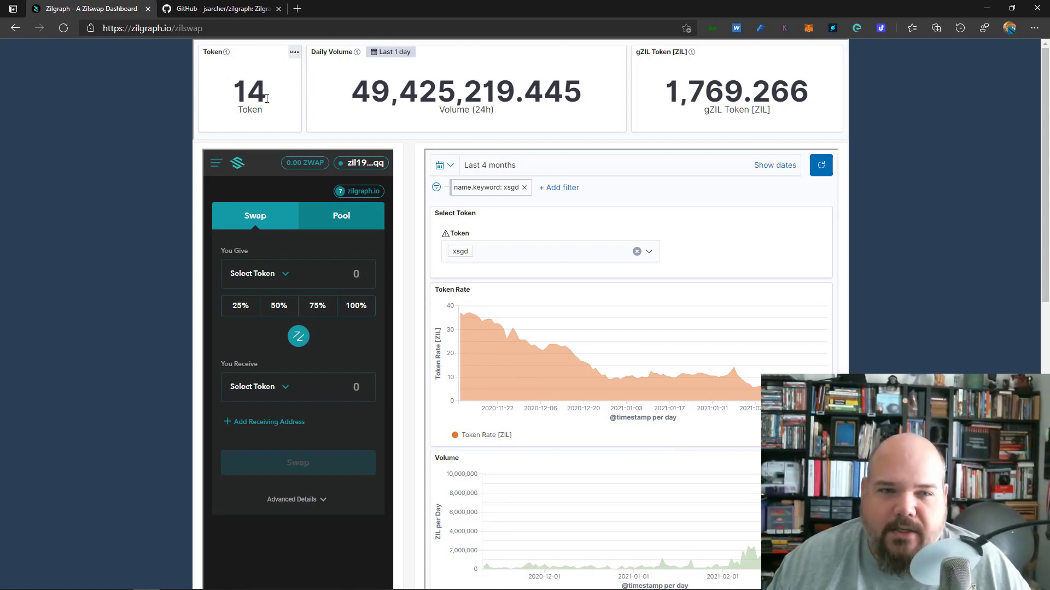
{"action": "left_click", "coordinate": [494, 119]}
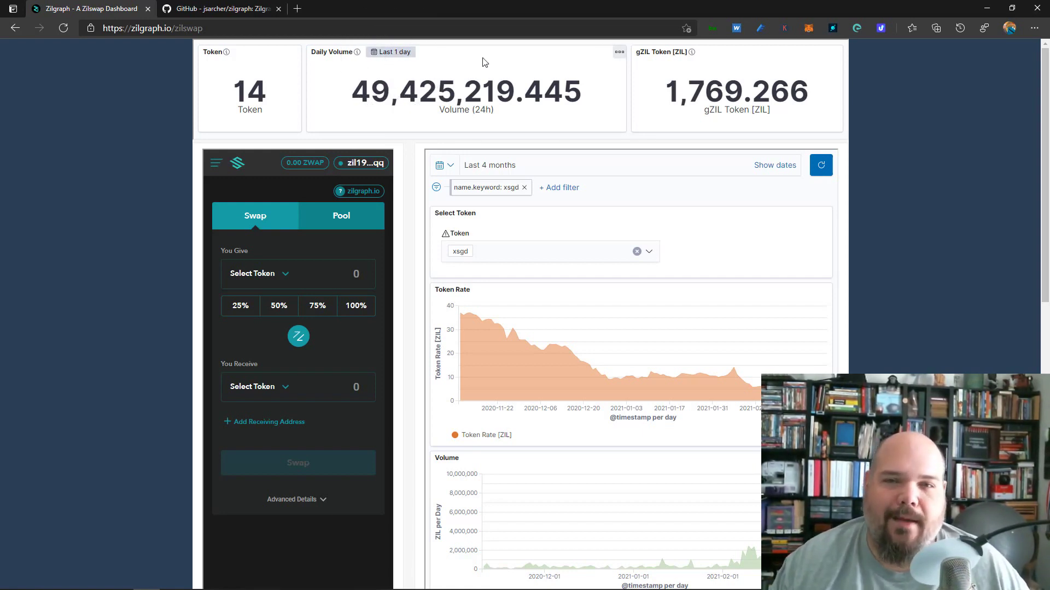
Step: Remove the Daily Volume panel's custom Last 1 day time range
{"action": "left_click", "coordinate": [619, 53]}
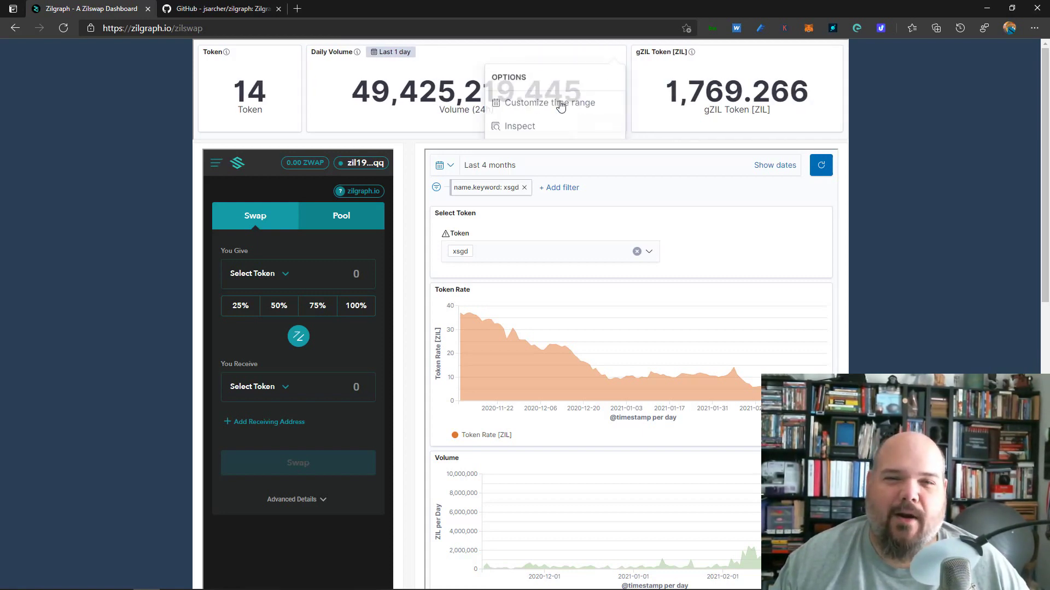
{"action": "left_click", "coordinate": [559, 103]}
{"action": "left_click", "coordinate": [424, 109]}
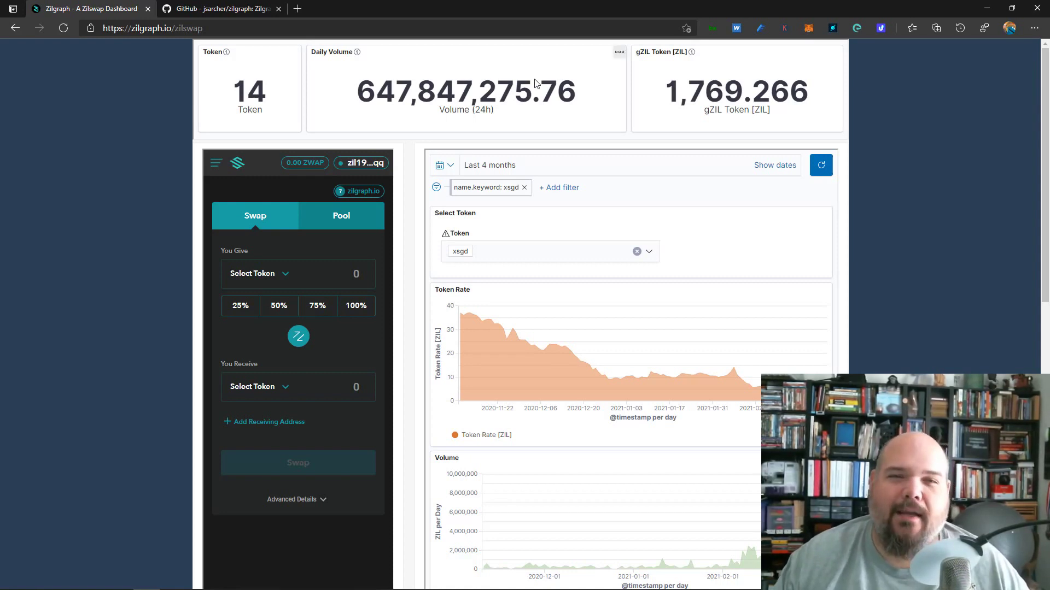
Step: Give the Daily Volume panel a Last 1 year range and select its 647,847,275.76 figure
{"action": "left_click", "coordinate": [614, 52]}
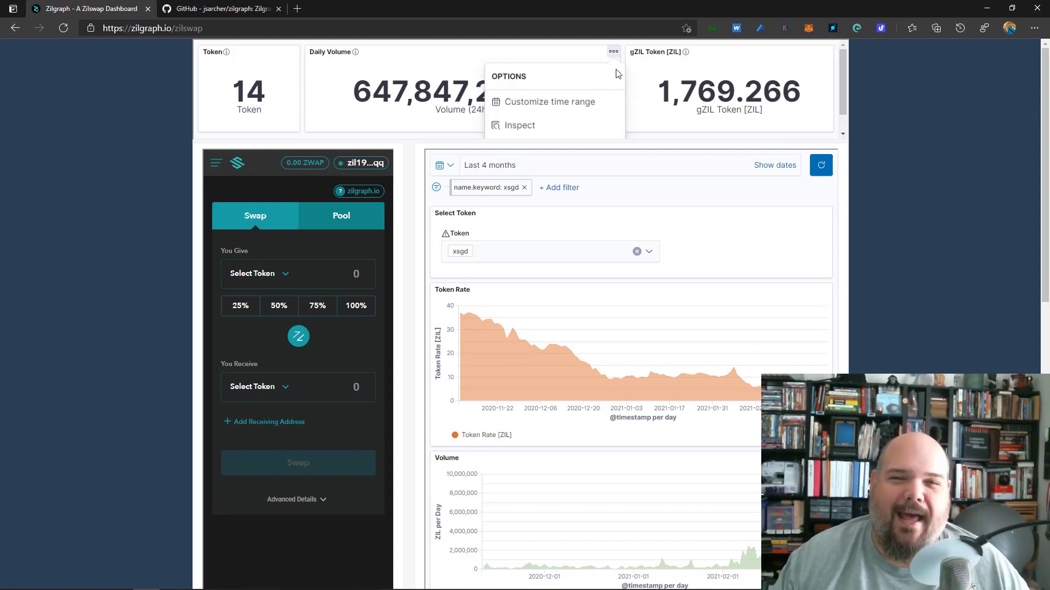
{"action": "left_click", "coordinate": [548, 103]}
{"action": "scroll", "coordinate": [569, 105], "scroll_direction": "down", "scroll_amount": 2}
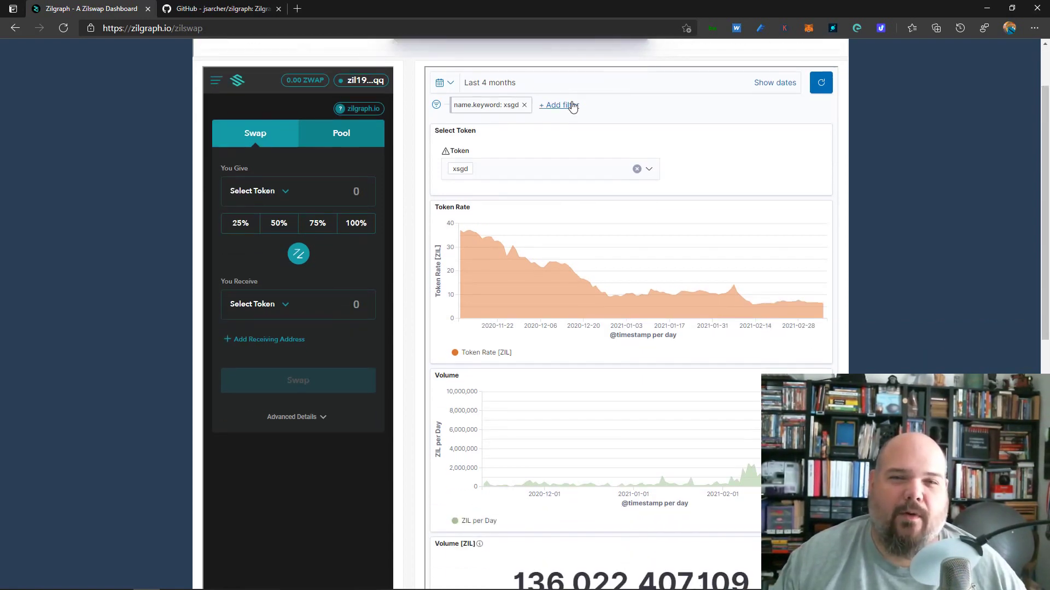
{"action": "scroll", "coordinate": [569, 106], "scroll_direction": "up", "scroll_amount": 2}
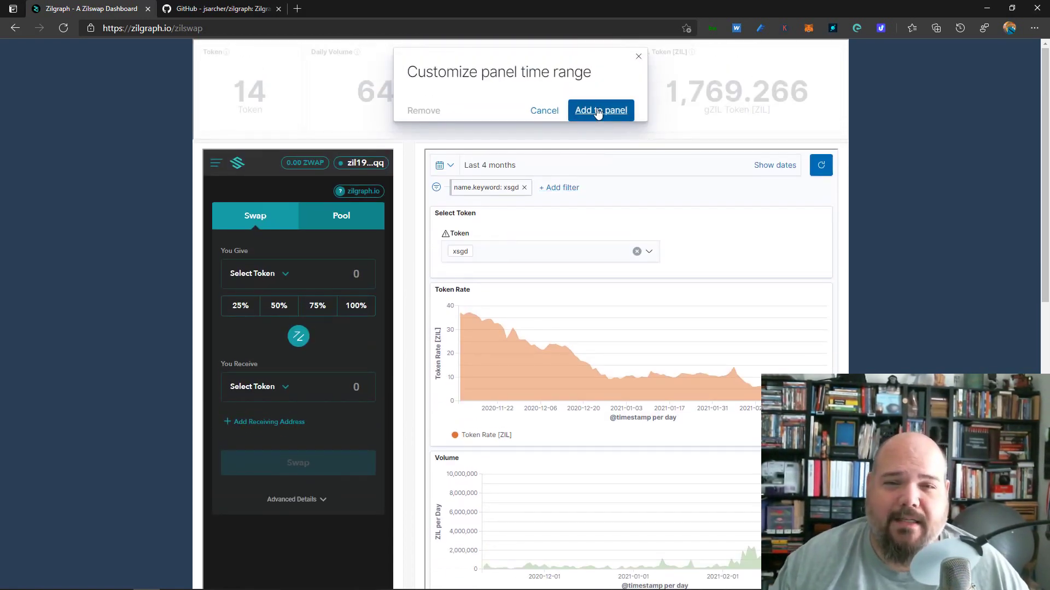
{"action": "left_click", "coordinate": [597, 110]}
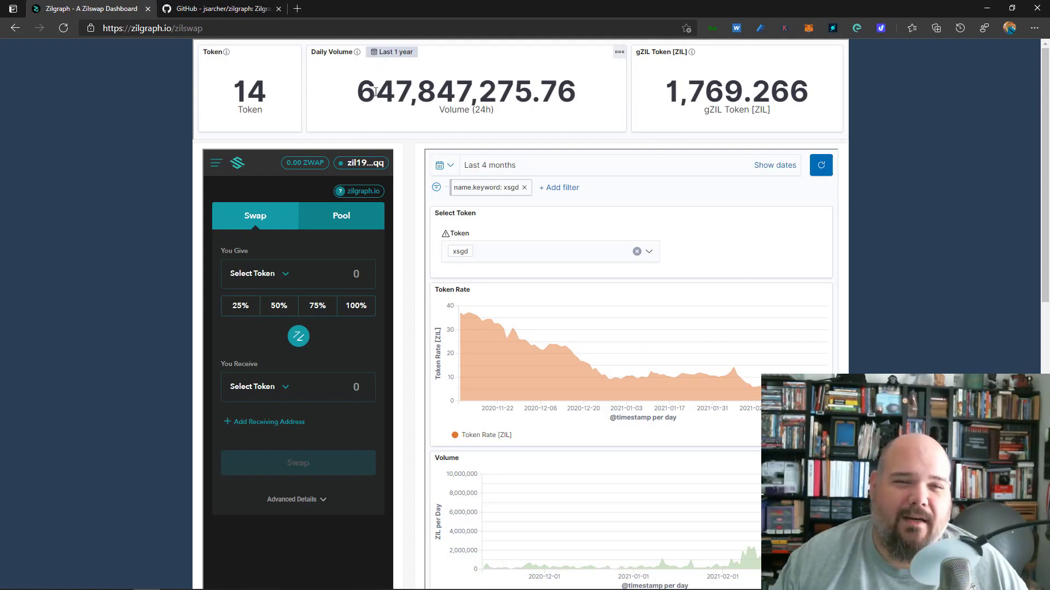
{"action": "left_click_drag", "start_coordinate": [353, 104], "coordinate": [591, 101]}
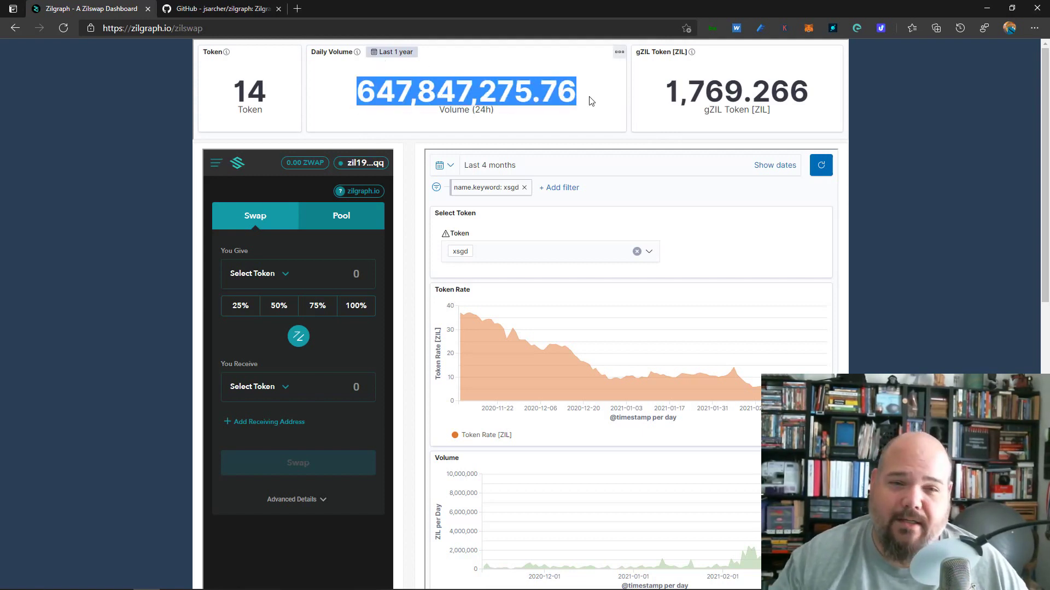
{"action": "left_click", "coordinate": [590, 101]}
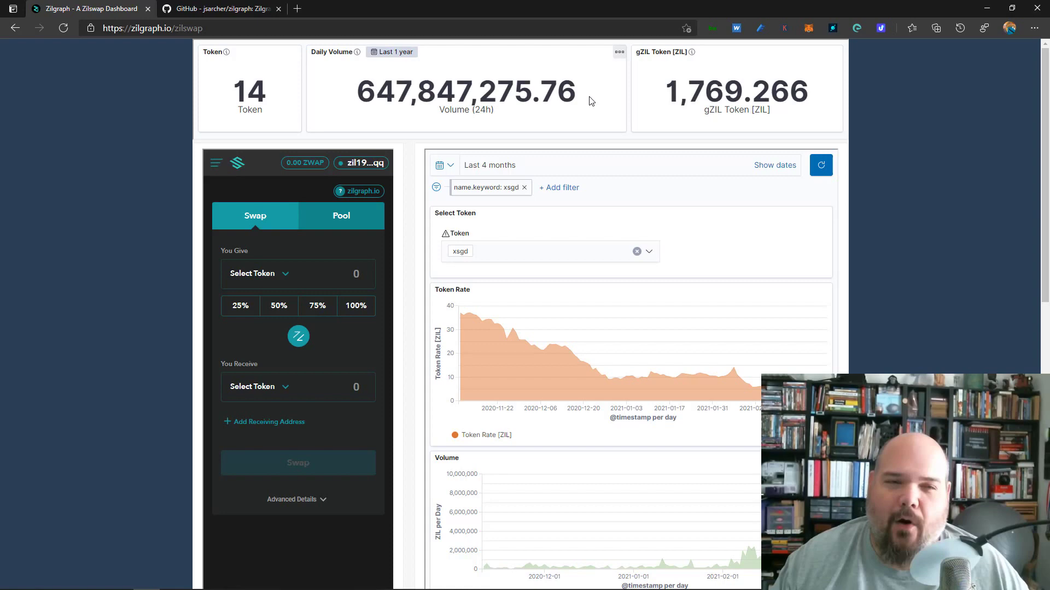
Step: Remove the Daily Volume panel's Last 1 year custom range
{"action": "left_click", "coordinate": [403, 57]}
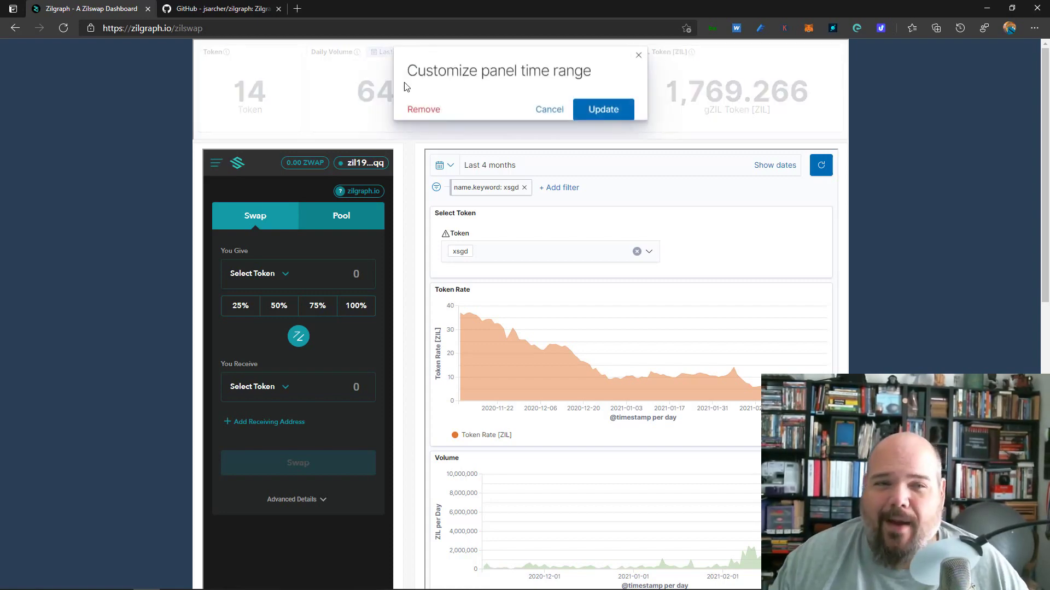
{"action": "left_click", "coordinate": [589, 117]}
{"action": "left_click", "coordinate": [394, 59]}
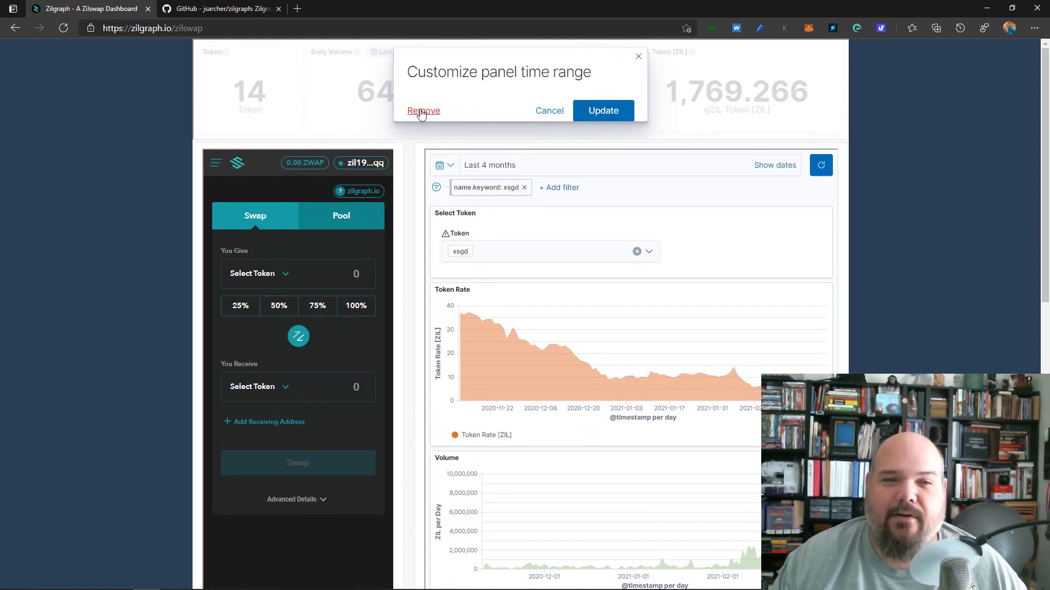
{"action": "left_click", "coordinate": [420, 112]}
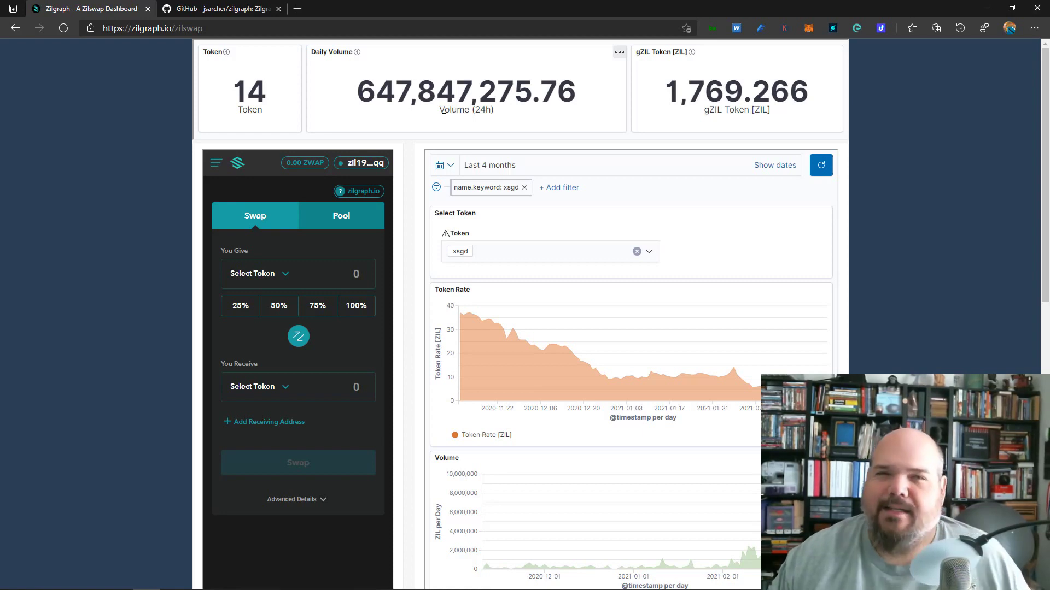
Step: Change the Select Token filter from xsgd to zwap
{"action": "scroll", "coordinate": [442, 110], "scroll_direction": "down", "scroll_amount": 2}
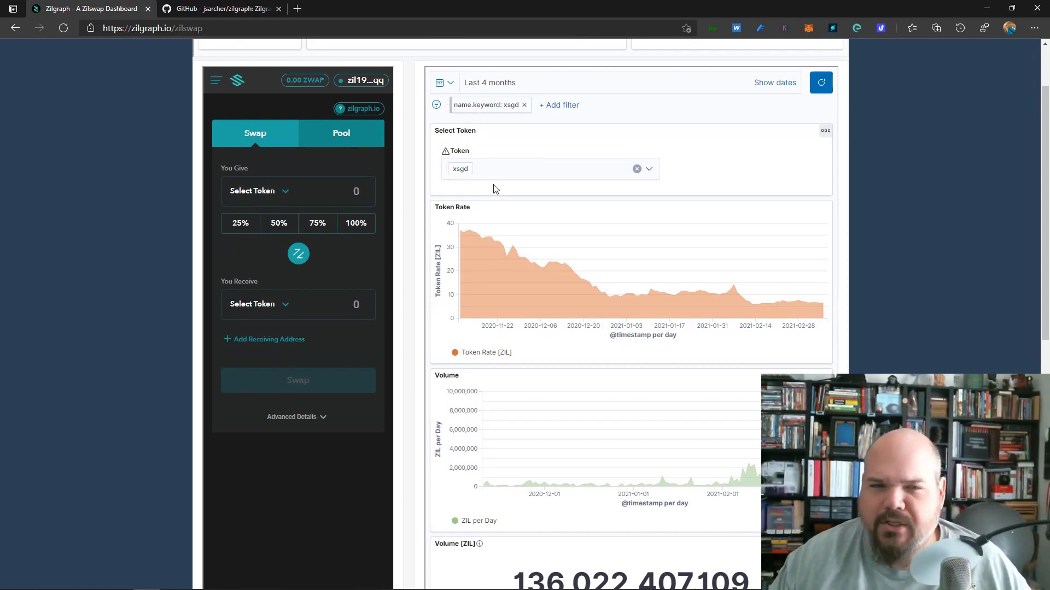
{"action": "left_click", "coordinate": [649, 171]}
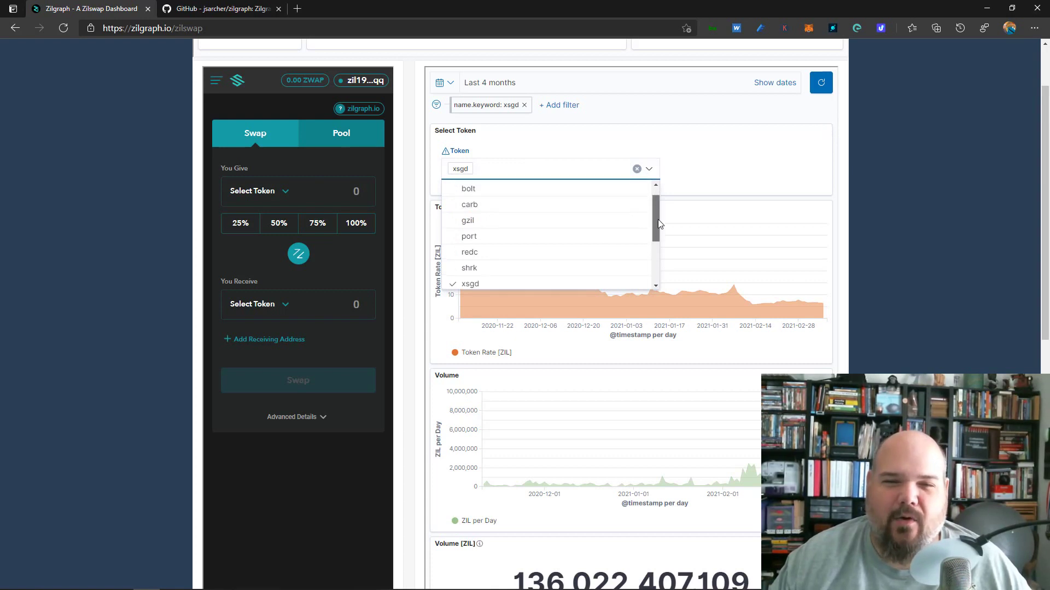
{"action": "left_click_drag", "start_coordinate": [657, 218], "coordinate": [655, 258]}
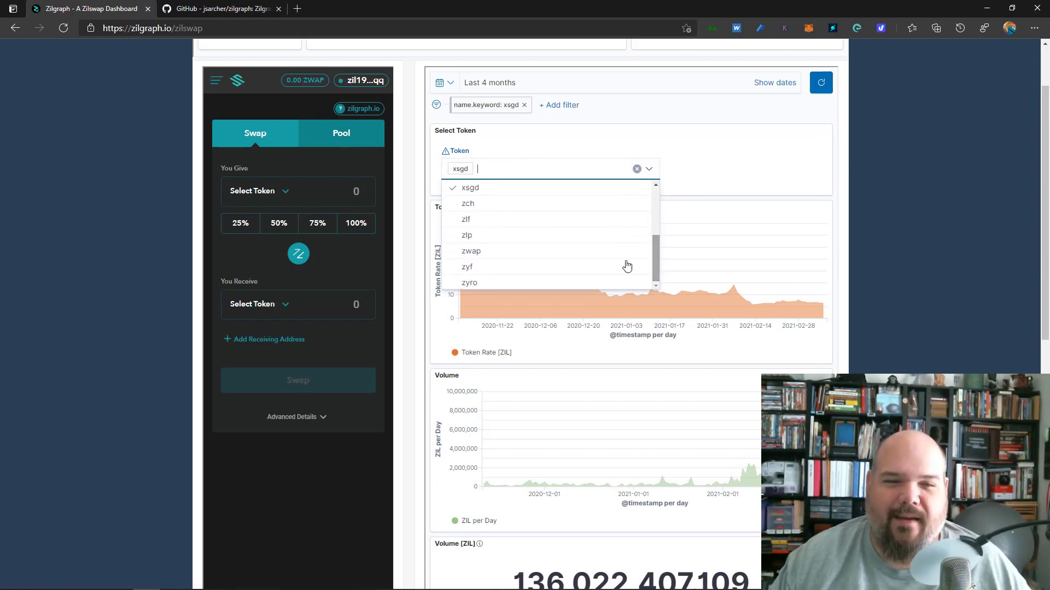
{"action": "left_click", "coordinate": [471, 252]}
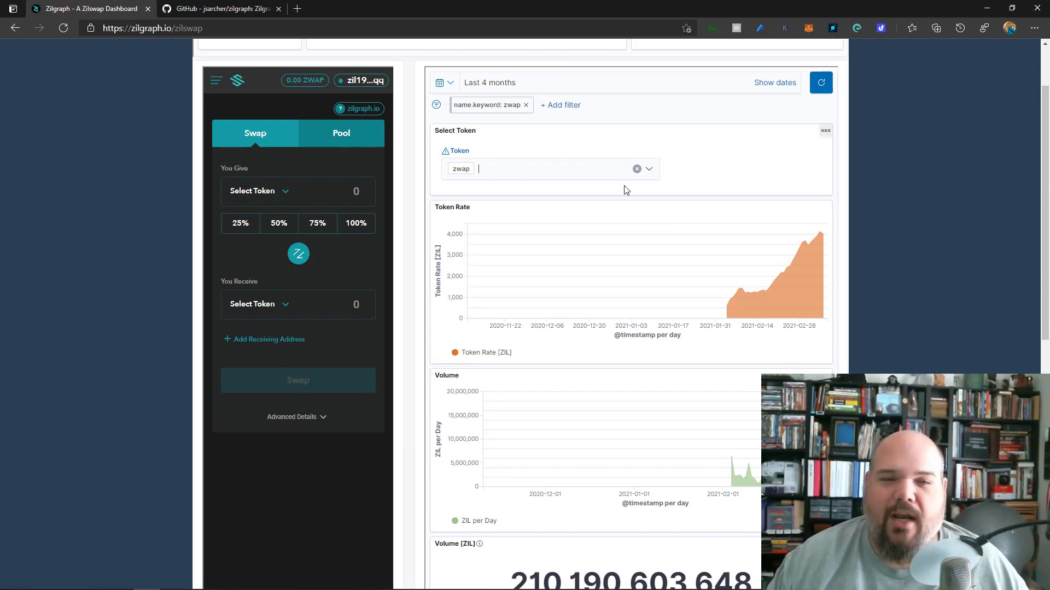
Step: Set the time range to Last 1 hour, then Last 24 hours, then Last 30 days
{"action": "left_click", "coordinate": [449, 87]}
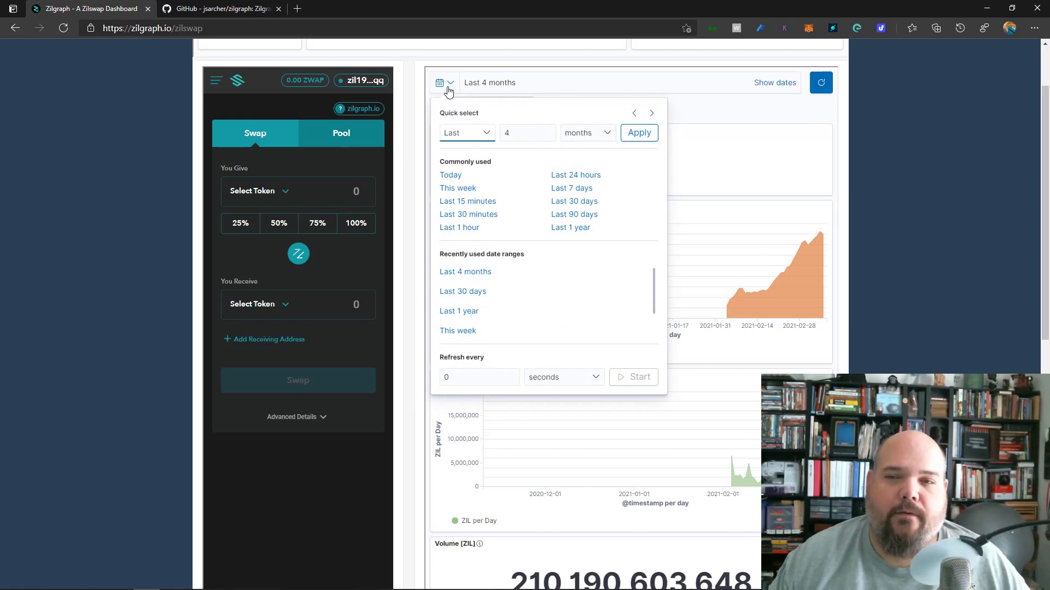
{"action": "left_click", "coordinate": [471, 232]}
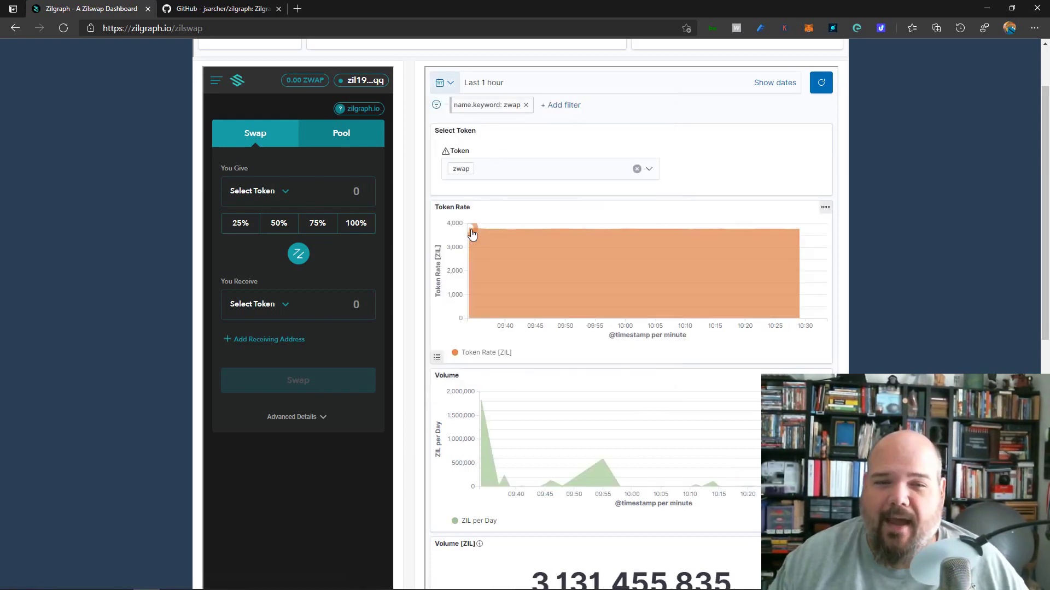
{"action": "left_click", "coordinate": [450, 88]}
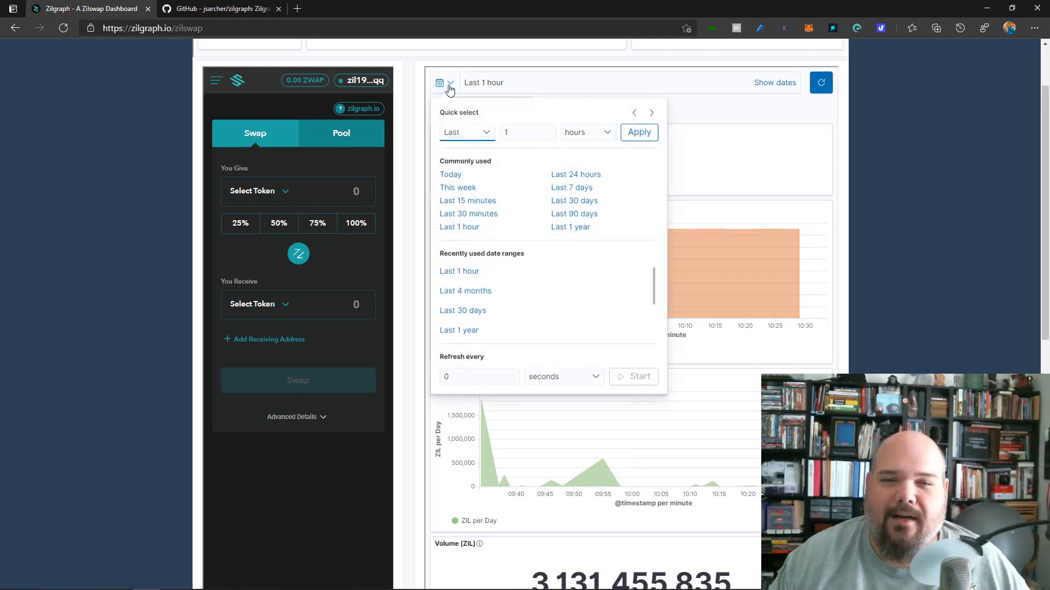
{"action": "left_click", "coordinate": [568, 175]}
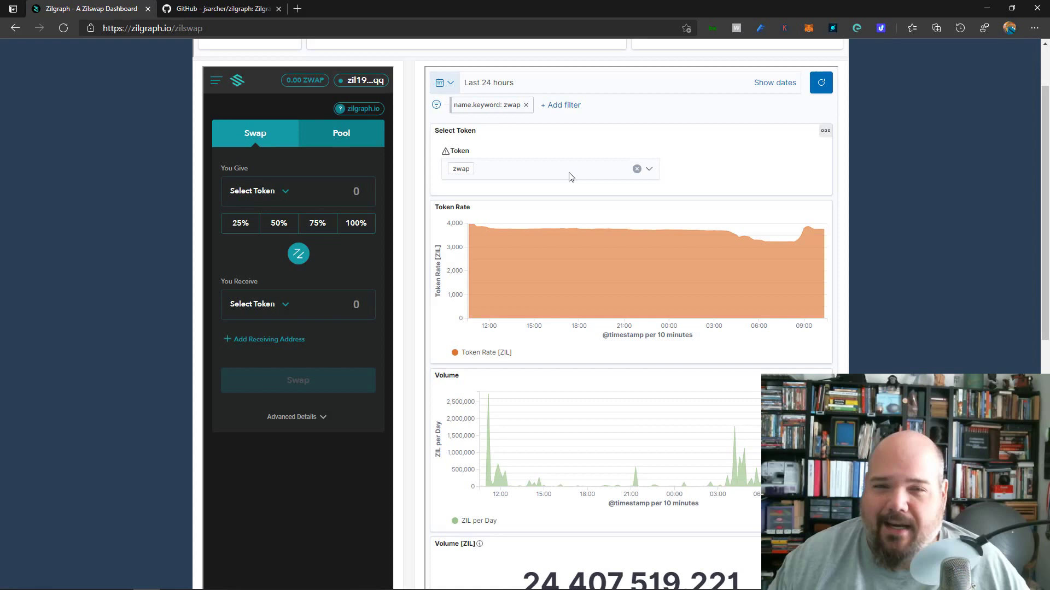
{"action": "left_click", "coordinate": [451, 86]}
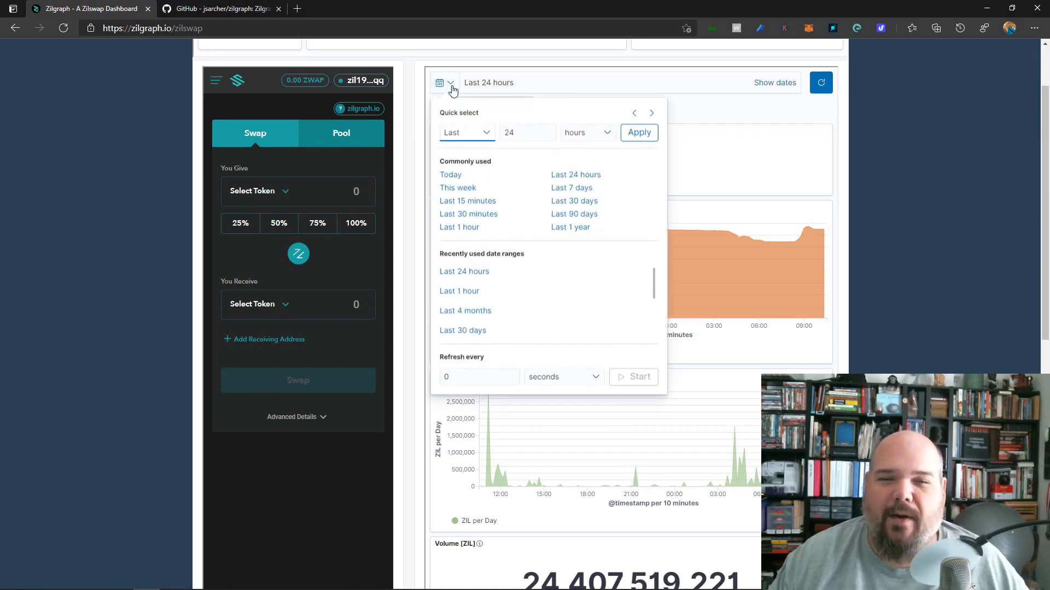
{"action": "left_click", "coordinate": [574, 202]}
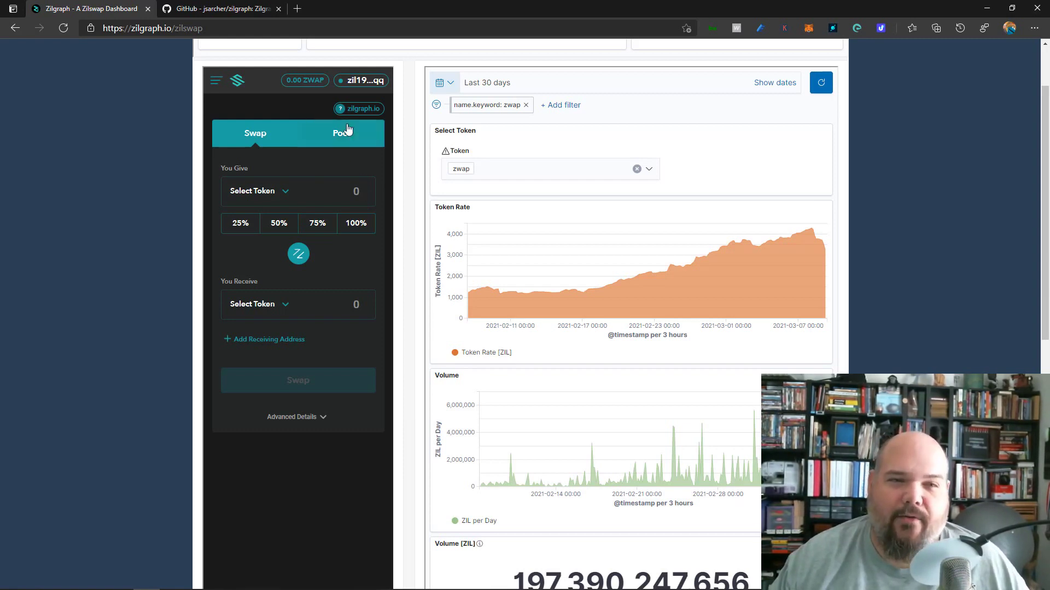
{"action": "mouse_move", "coordinate": [359, 106]}
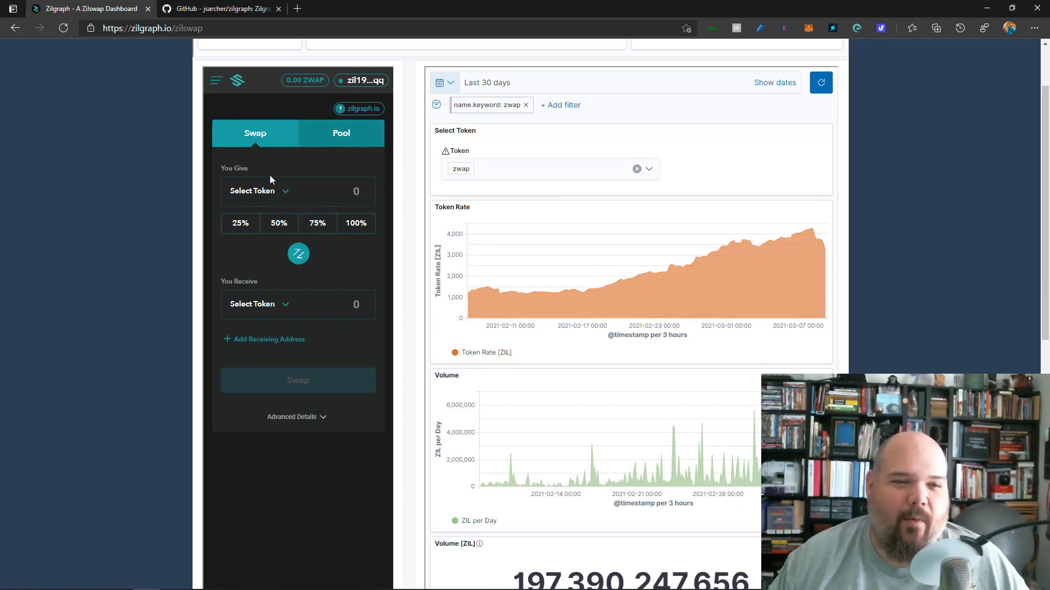
Step: In the swap widget, give the full 2053.89121 ZIL balance and receive REDC
{"action": "left_click", "coordinate": [257, 191]}
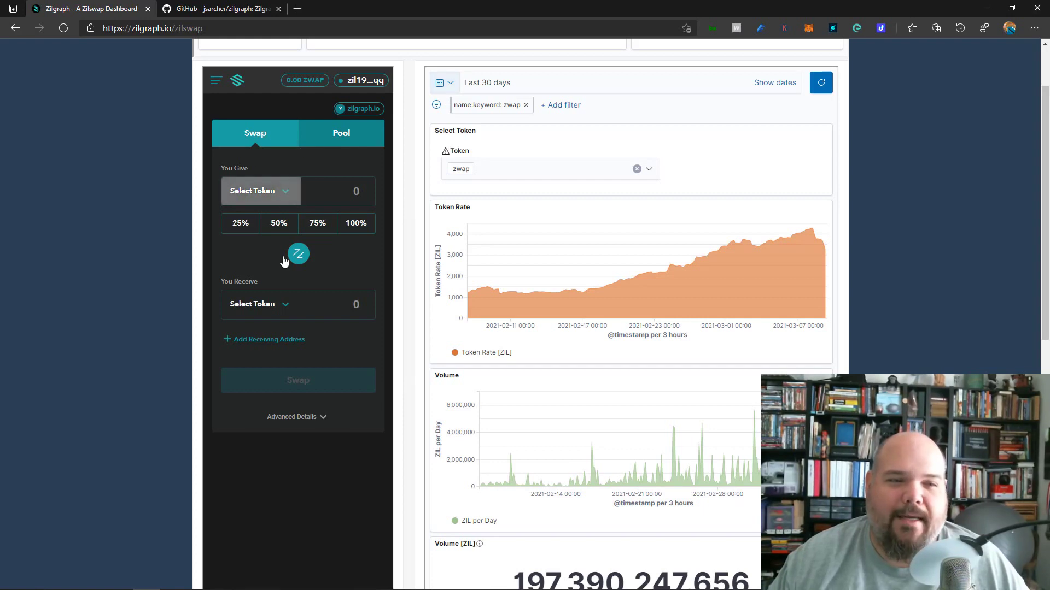
{"action": "left_click", "coordinate": [286, 351]}
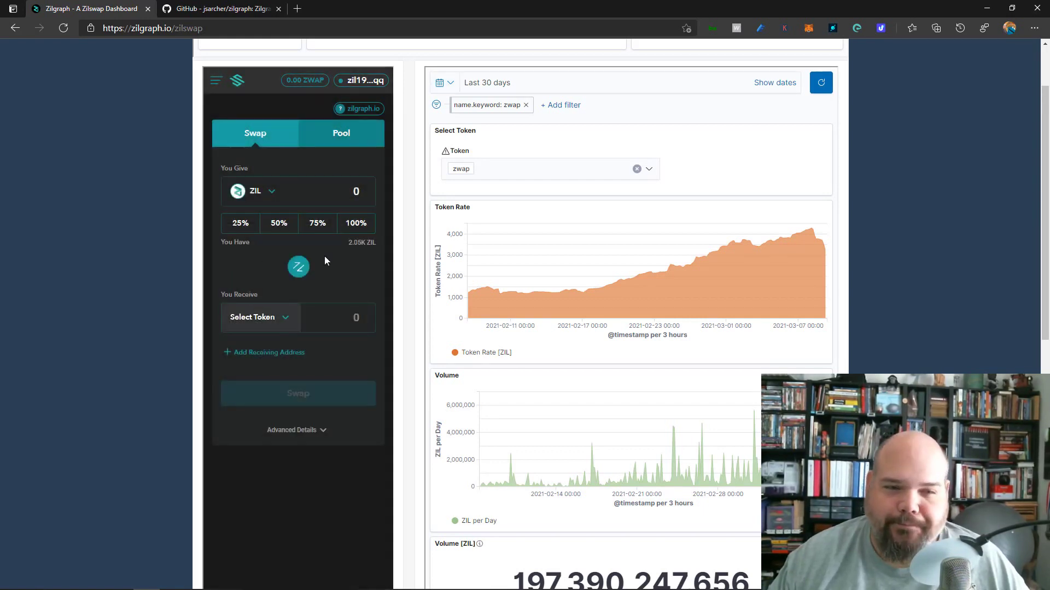
{"action": "left_click", "coordinate": [356, 224]}
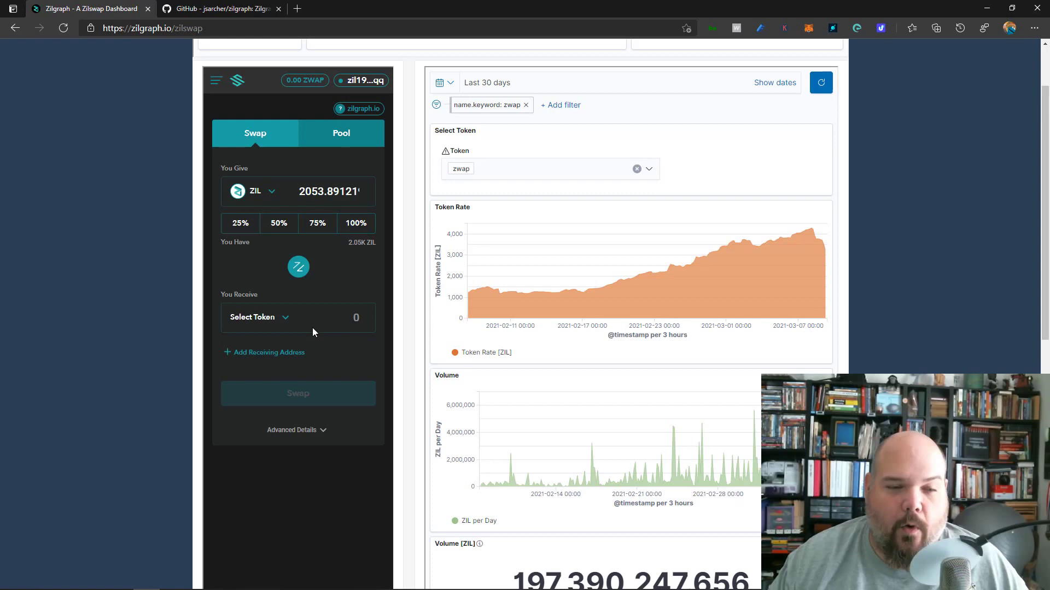
{"action": "left_click", "coordinate": [289, 322]}
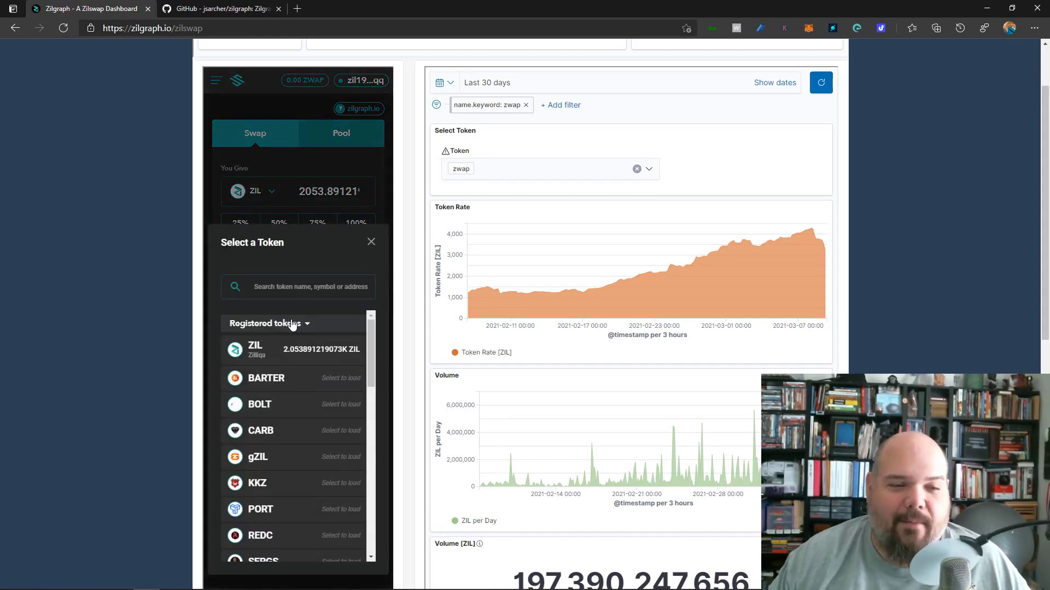
{"action": "scroll", "coordinate": [272, 392], "scroll_direction": "down", "scroll_amount": 1}
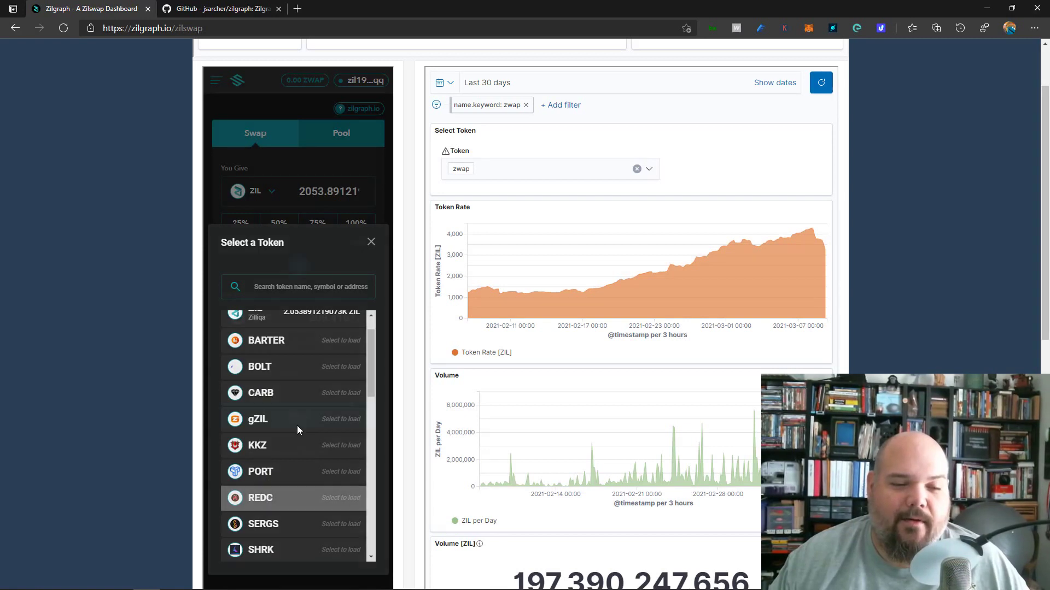
{"action": "left_click", "coordinate": [261, 498]}
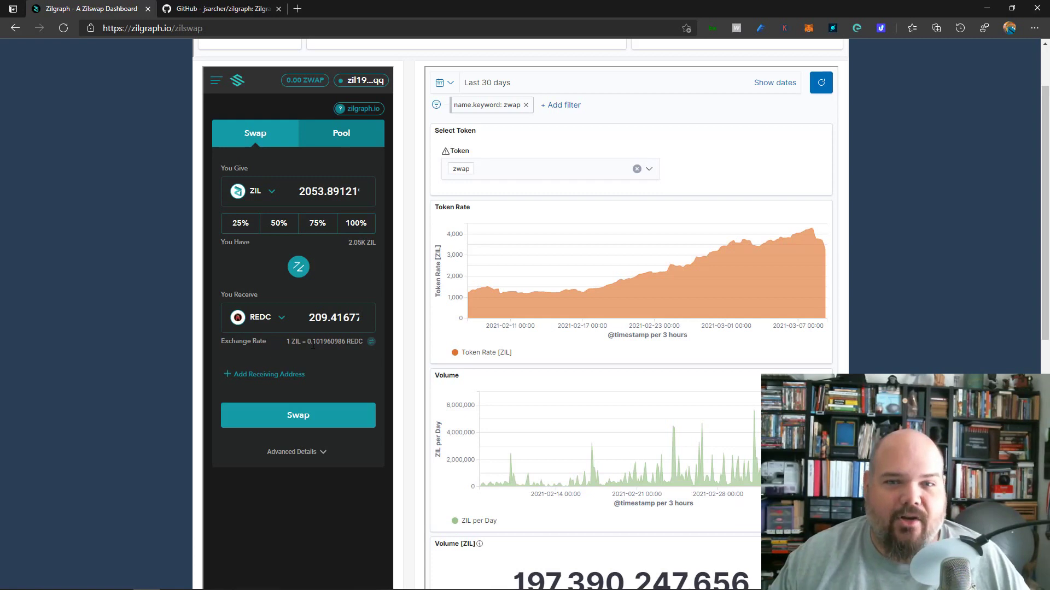
{"action": "mouse_move", "coordinate": [619, 281]}
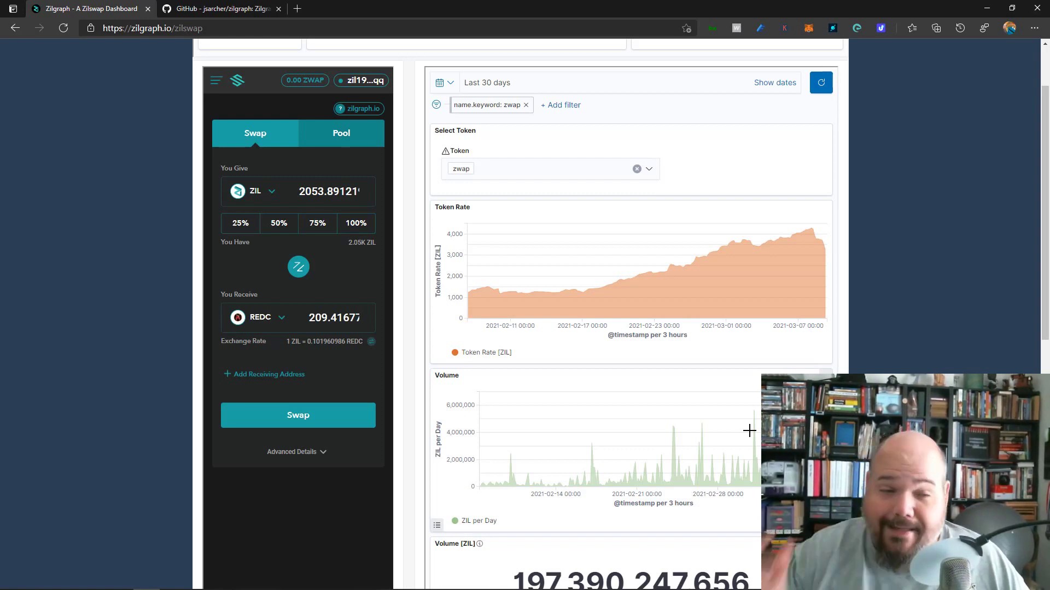
Step: Change the received token to PORT, quoting 123.5792 PORT for 2053.89121 ZIL
{"action": "left_click", "coordinate": [282, 322]}
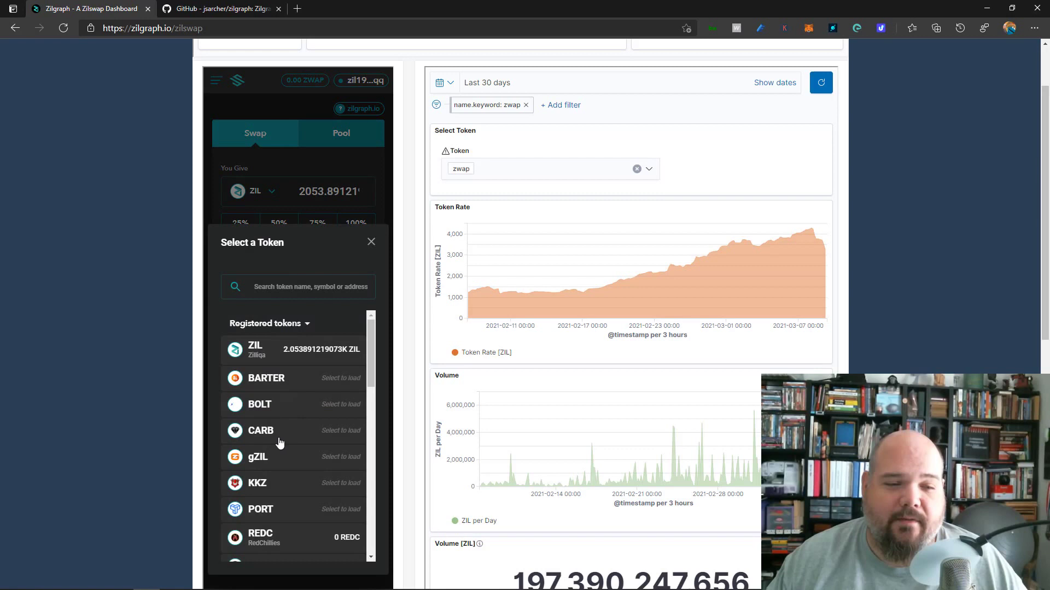
{"action": "left_click", "coordinate": [274, 510]}
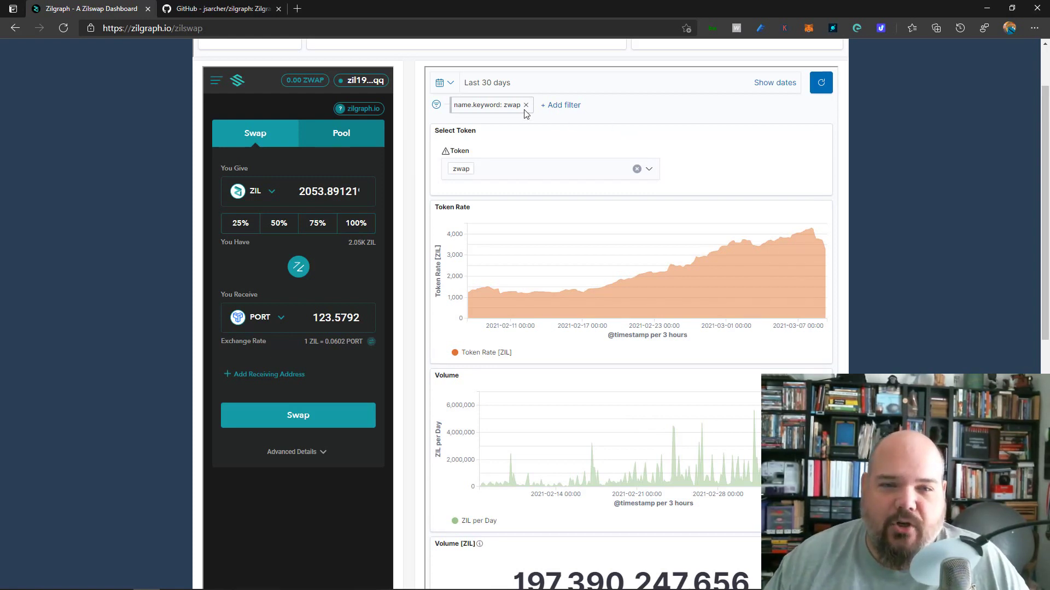
Step: Change the dashboard's Token filter from zwap to port
{"action": "left_click", "coordinate": [652, 171]}
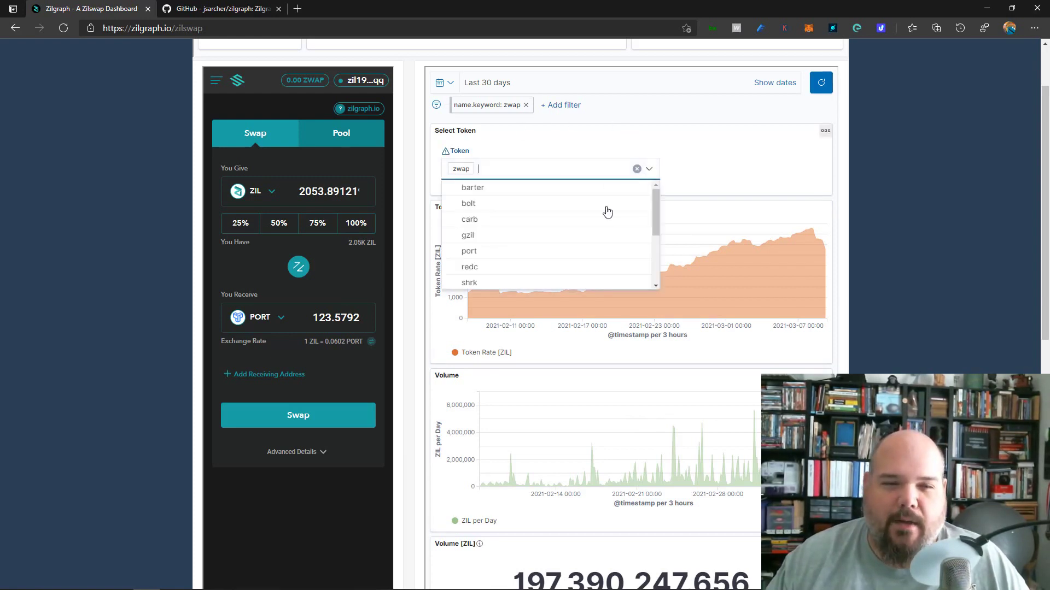
{"action": "left_click", "coordinate": [473, 257]}
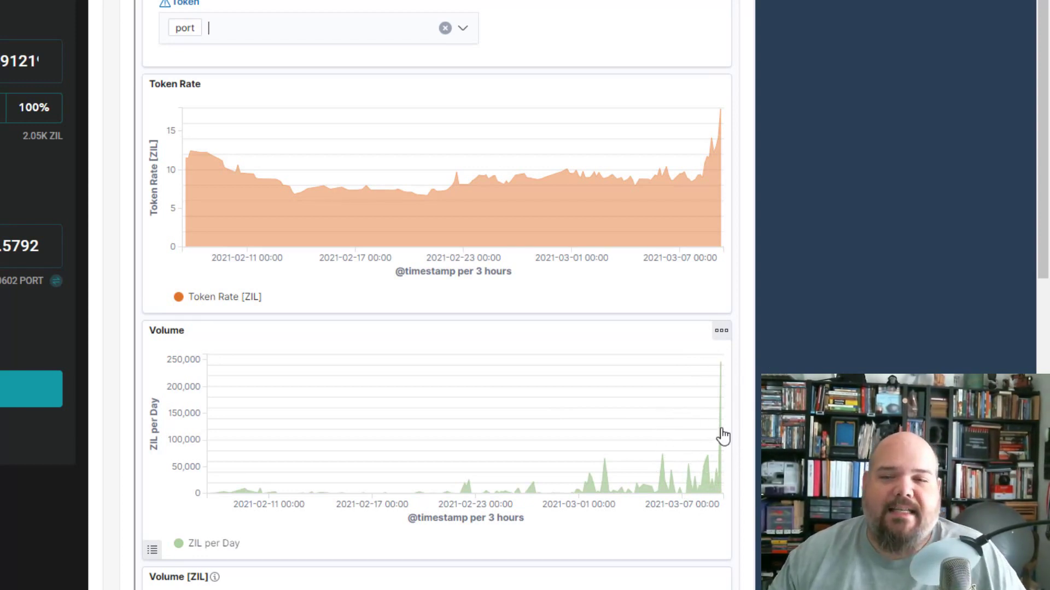
{"action": "mouse_move", "coordinate": [691, 178]}
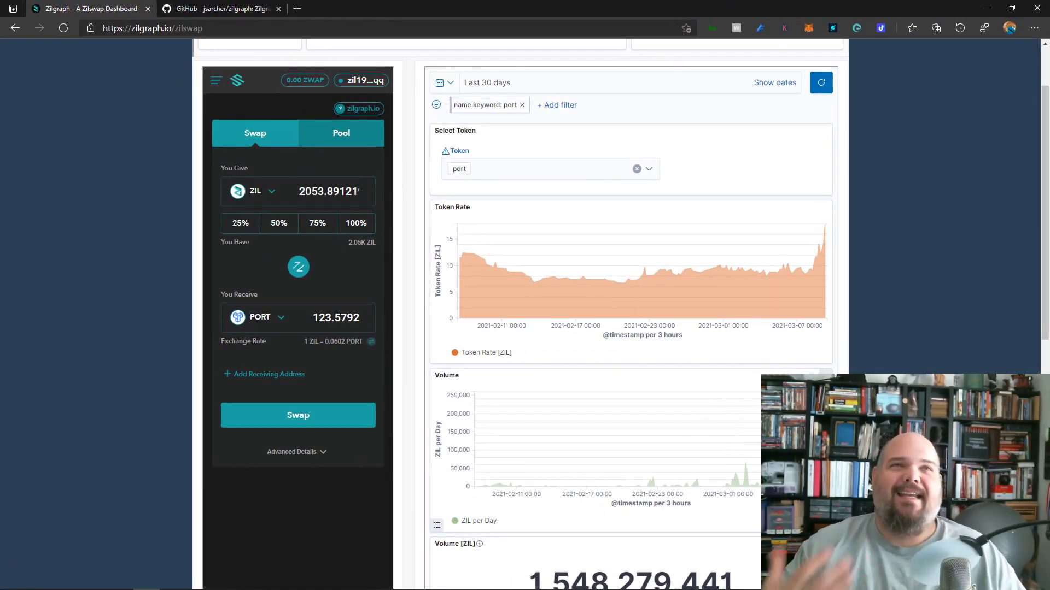
Step: Load zilswap.io in a new browser tab
{"action": "left_click", "coordinate": [297, 9]}
{"action": "type", "text": "zils"}
{"action": "key", "text": "Return"}
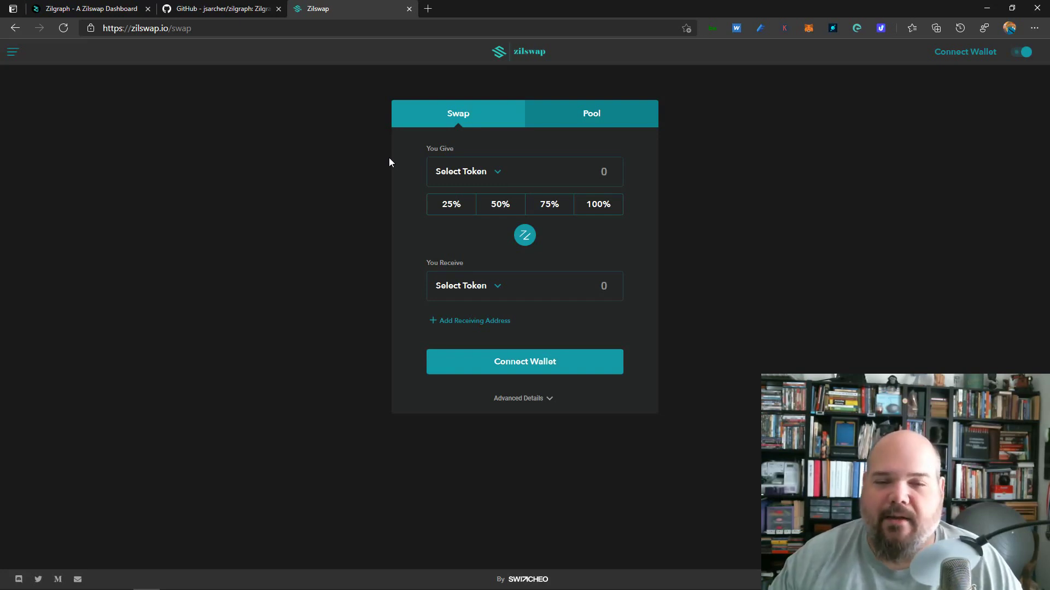
{"action": "left_click", "coordinate": [497, 178]}
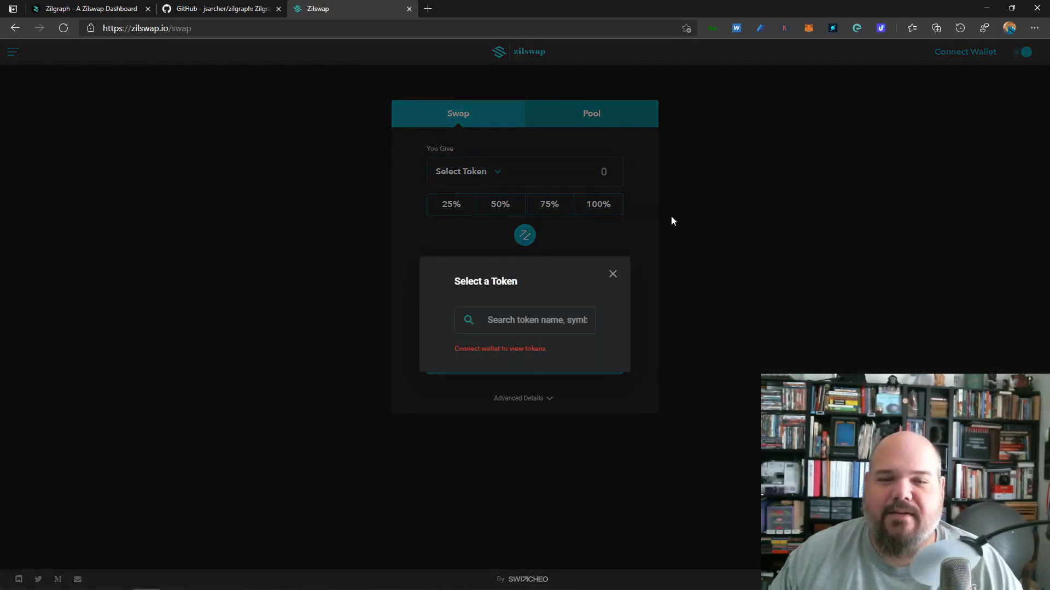
{"action": "left_click", "coordinate": [671, 217]}
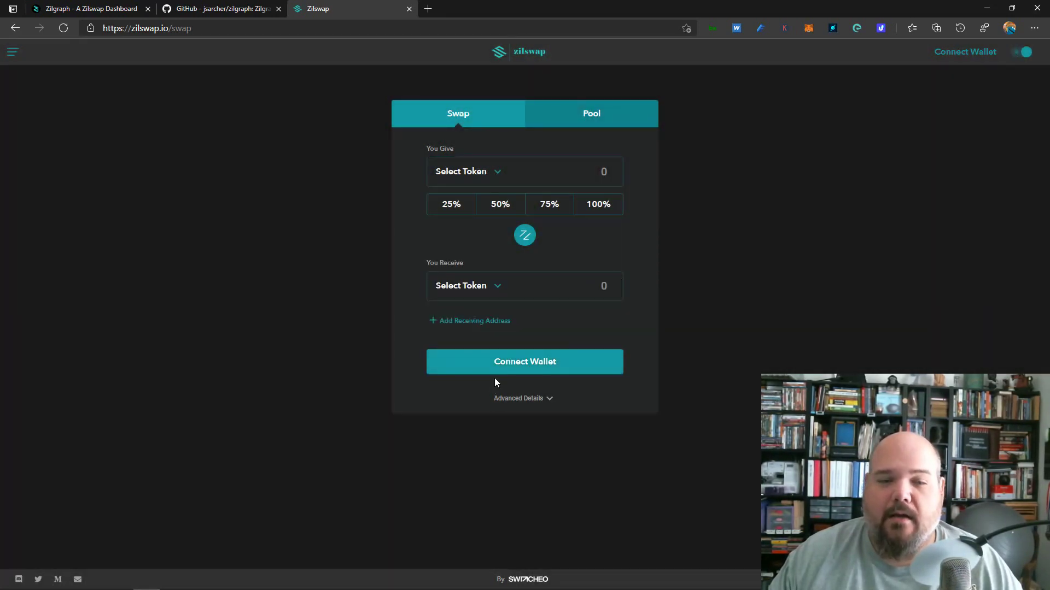
Step: Connect the wallet on Zilswap, check the tokens to give, then return to Zilgraph
{"action": "left_click", "coordinate": [529, 370]}
{"action": "left_click", "coordinate": [574, 261]}
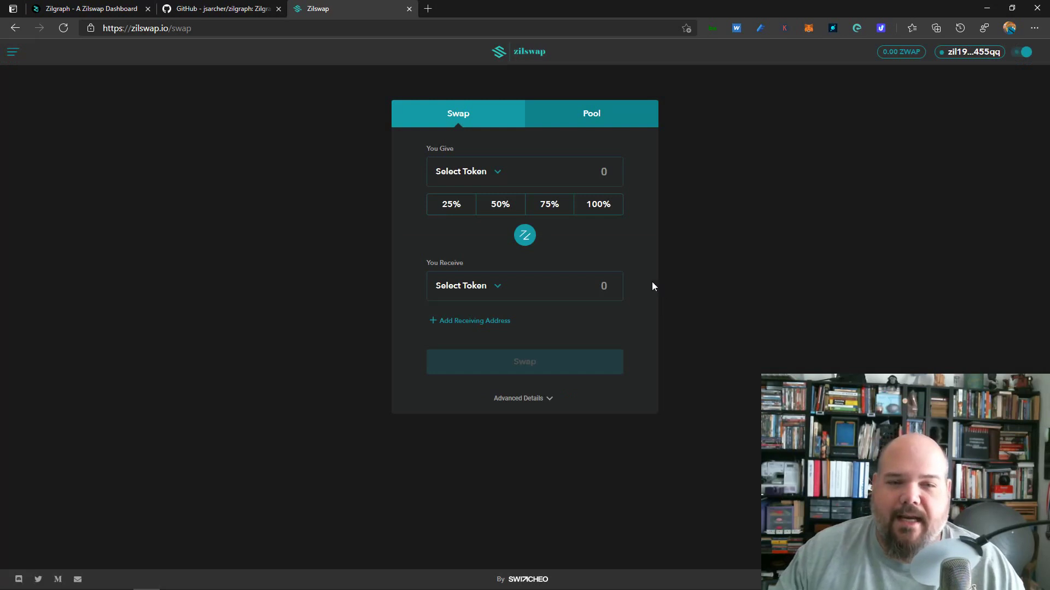
{"action": "left_click", "coordinate": [501, 217]}
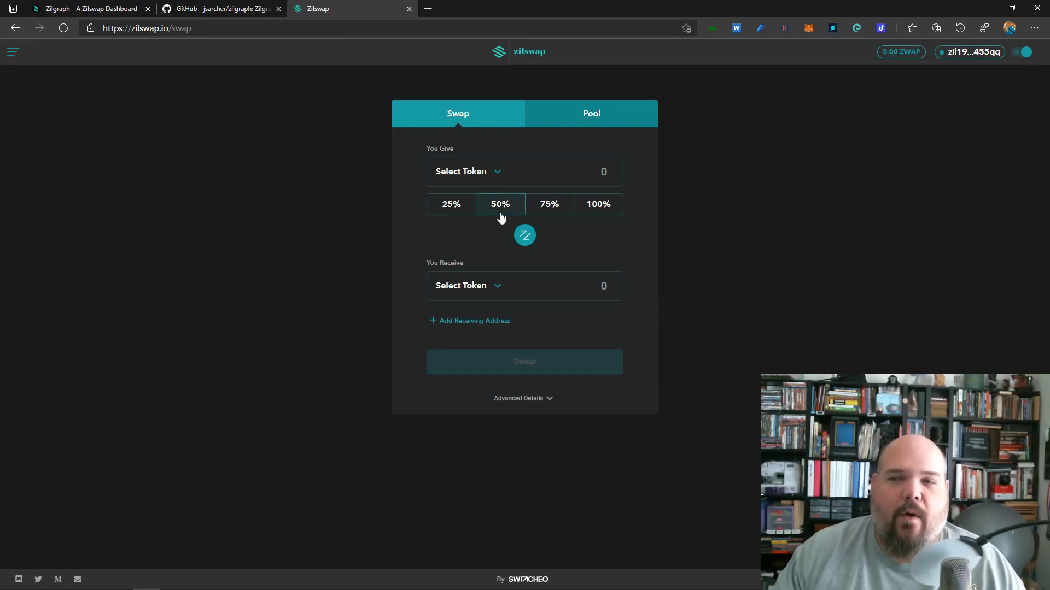
{"action": "left_click", "coordinate": [498, 175]}
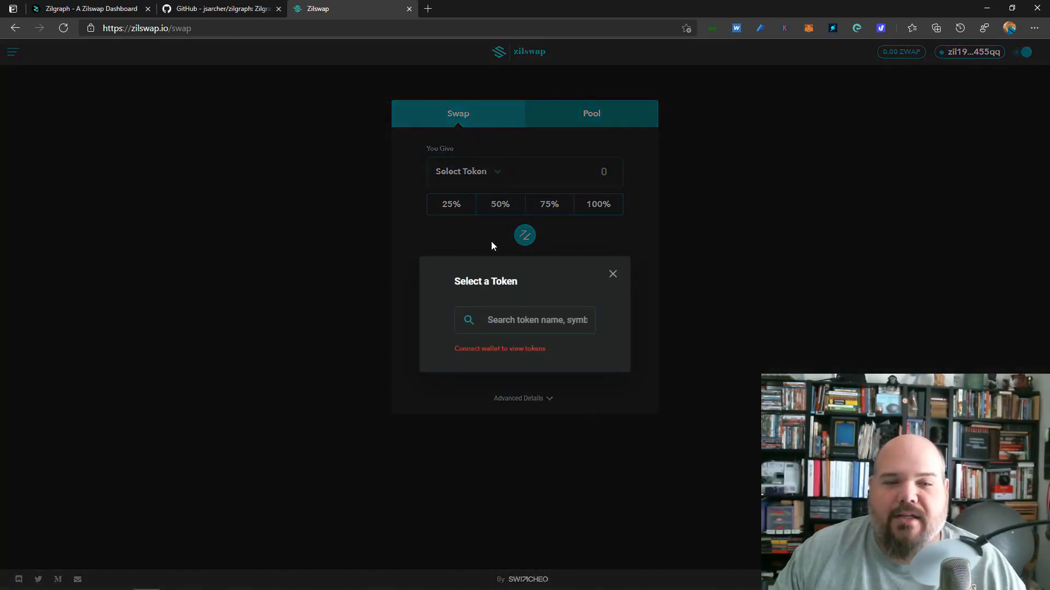
{"action": "left_click", "coordinate": [611, 274]}
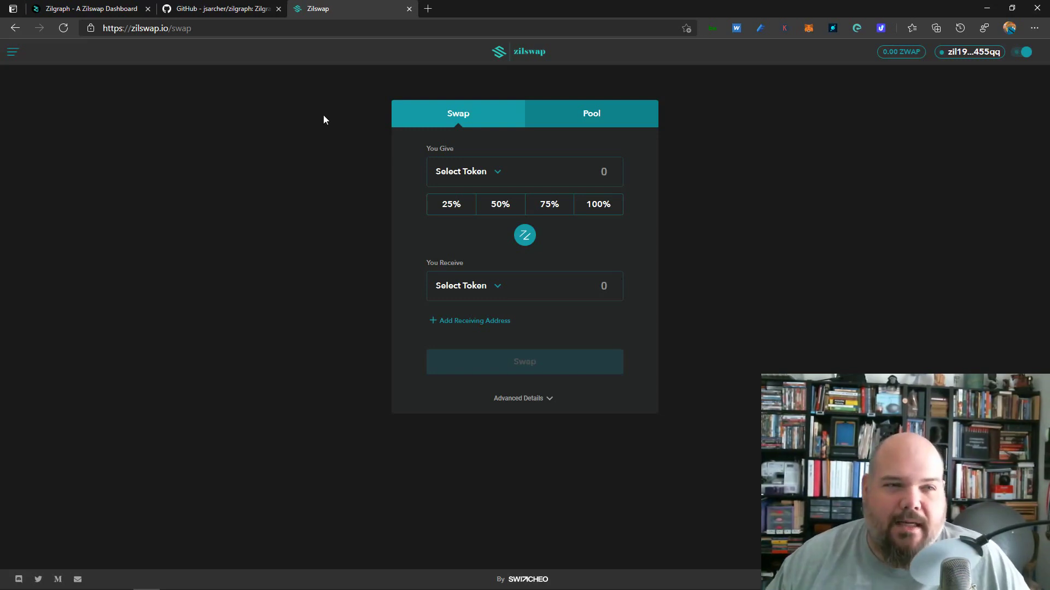
{"action": "left_click", "coordinate": [87, 8]}
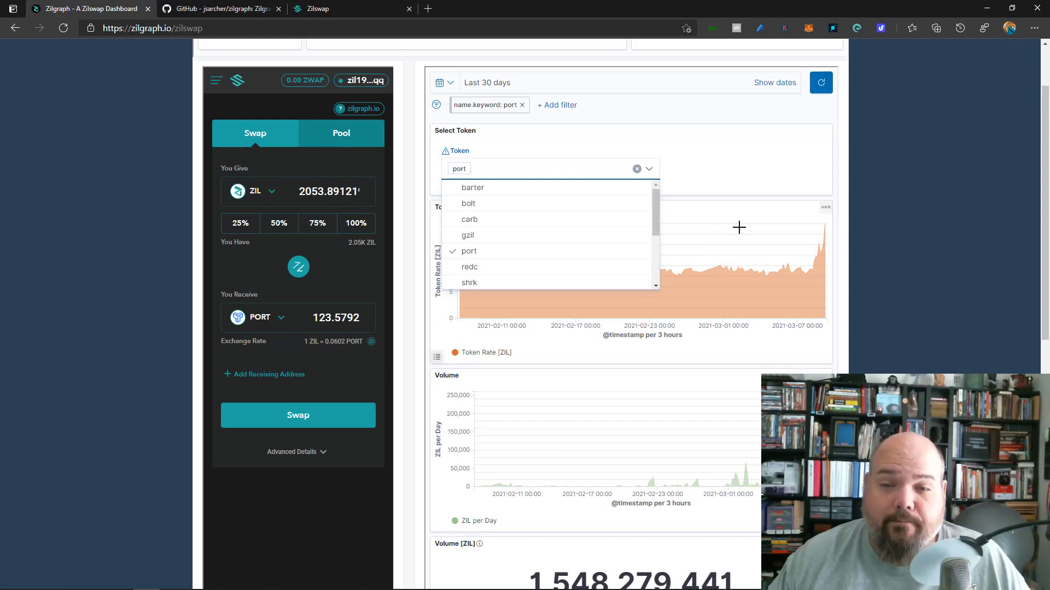
{"action": "left_click", "coordinate": [777, 182]}
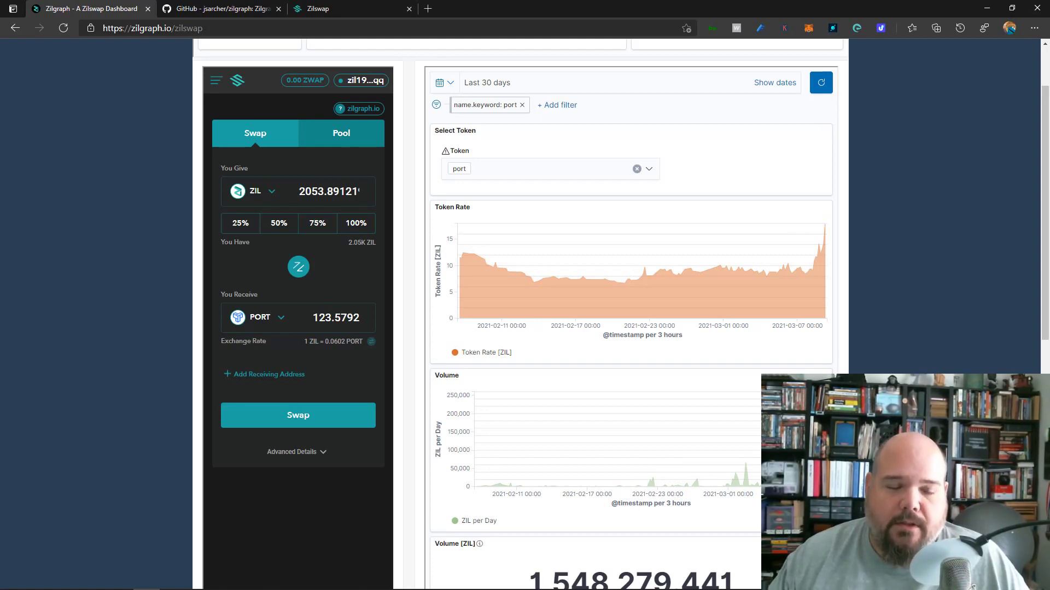
{"action": "scroll", "coordinate": [621, 315], "scroll_direction": "down", "scroll_amount": 10}
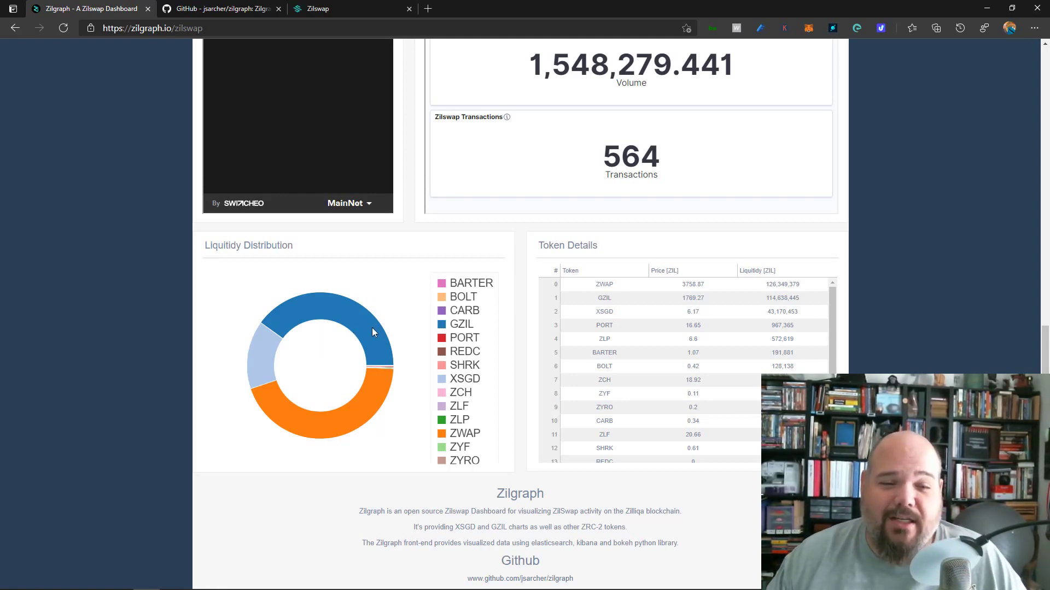
{"action": "left_click", "coordinate": [352, 312]}
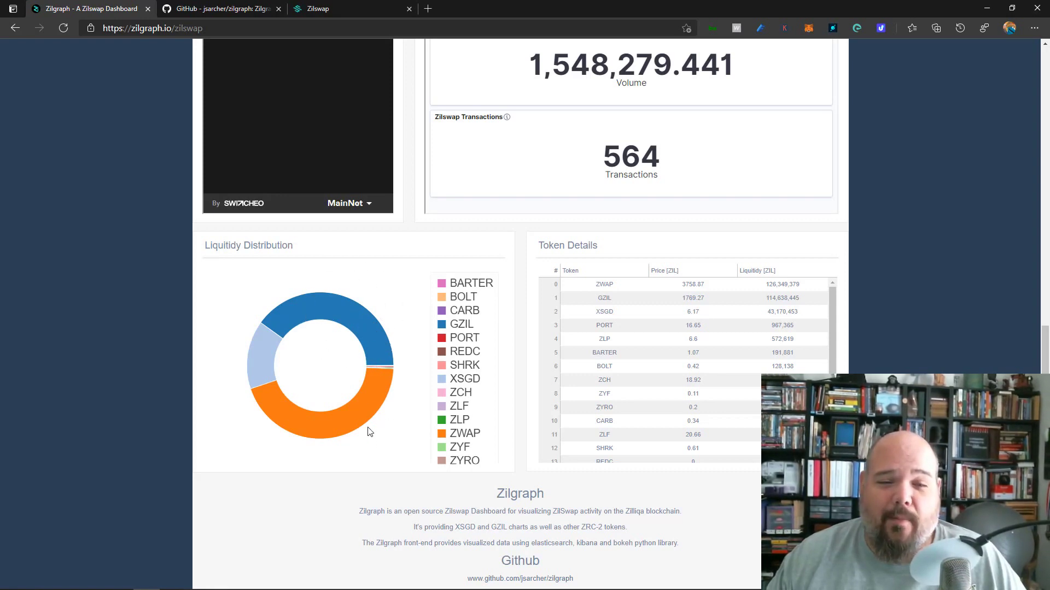
{"action": "left_click", "coordinate": [364, 421]}
{"action": "left_click", "coordinate": [255, 366]}
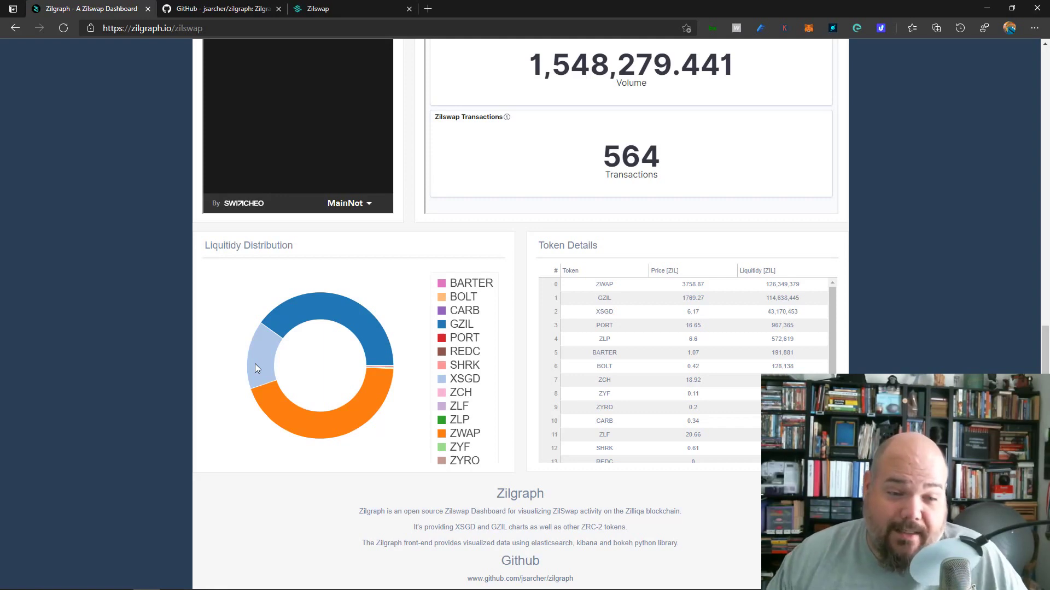
{"action": "left_click", "coordinate": [255, 363]}
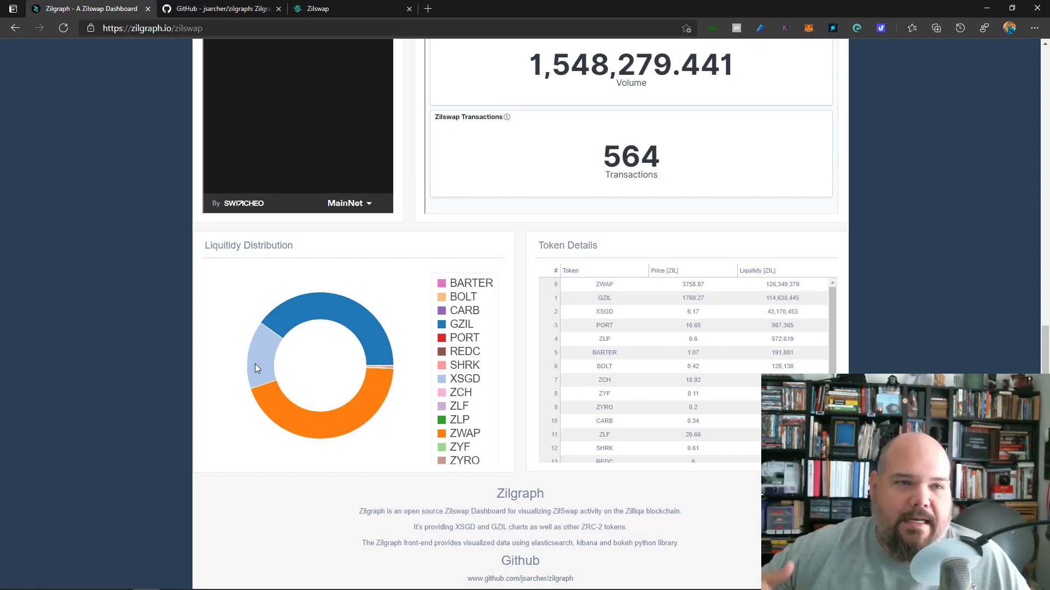
{"action": "scroll", "coordinate": [392, 372], "scroll_direction": "up", "scroll_amount": 9}
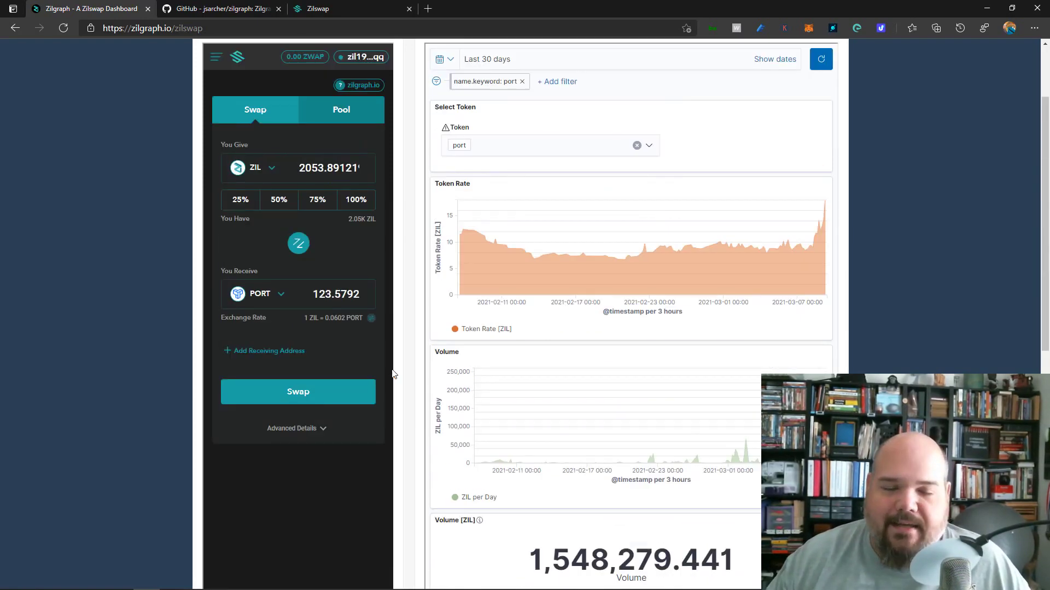
{"action": "scroll", "coordinate": [393, 373], "scroll_direction": "up", "scroll_amount": 2}
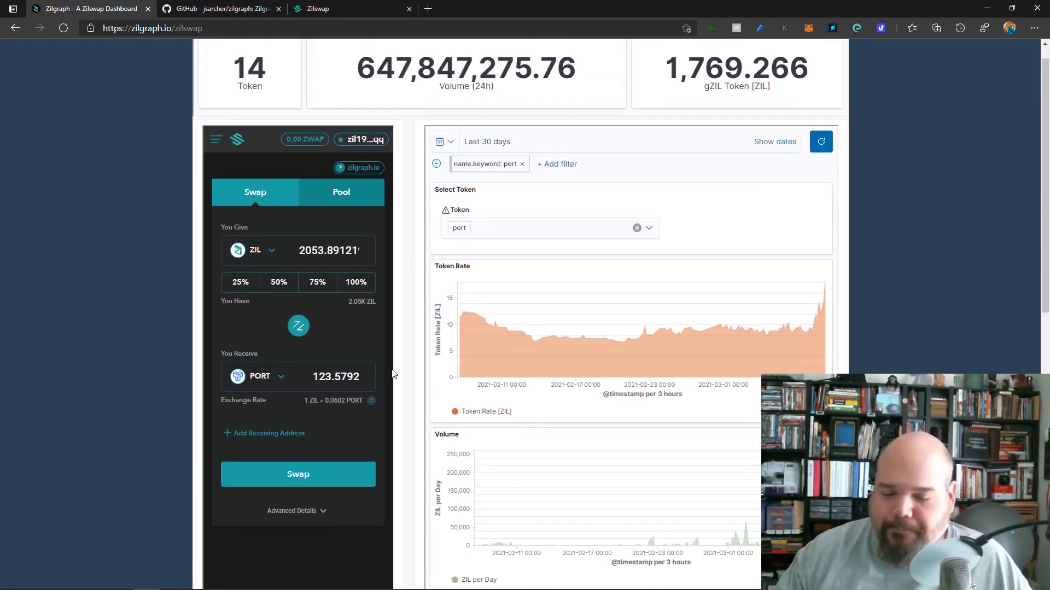
{"action": "scroll", "coordinate": [393, 373], "scroll_direction": "down", "scroll_amount": 11}
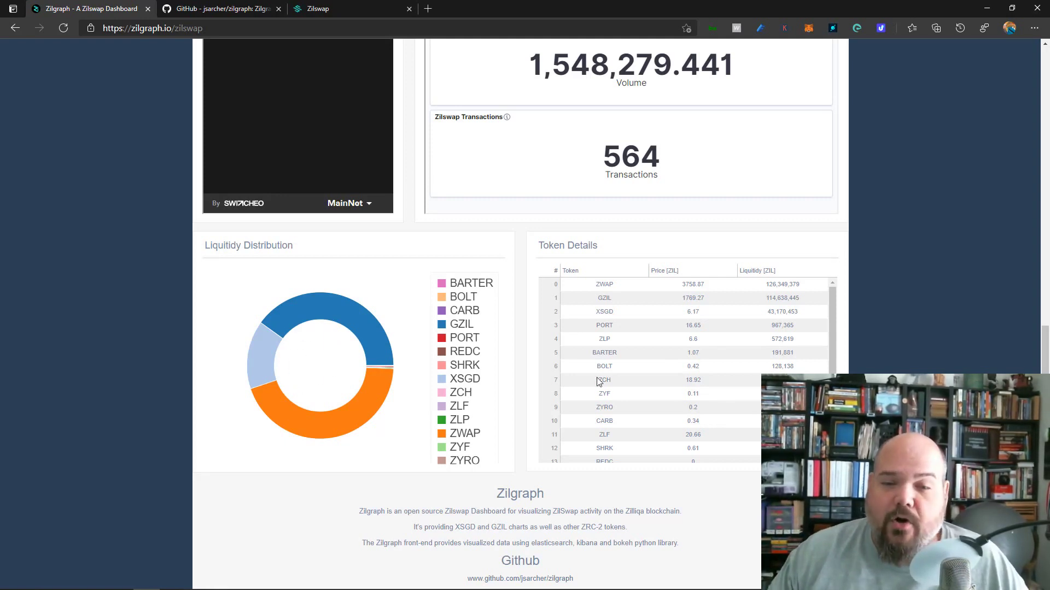
{"action": "key", "text": "ctrl"}
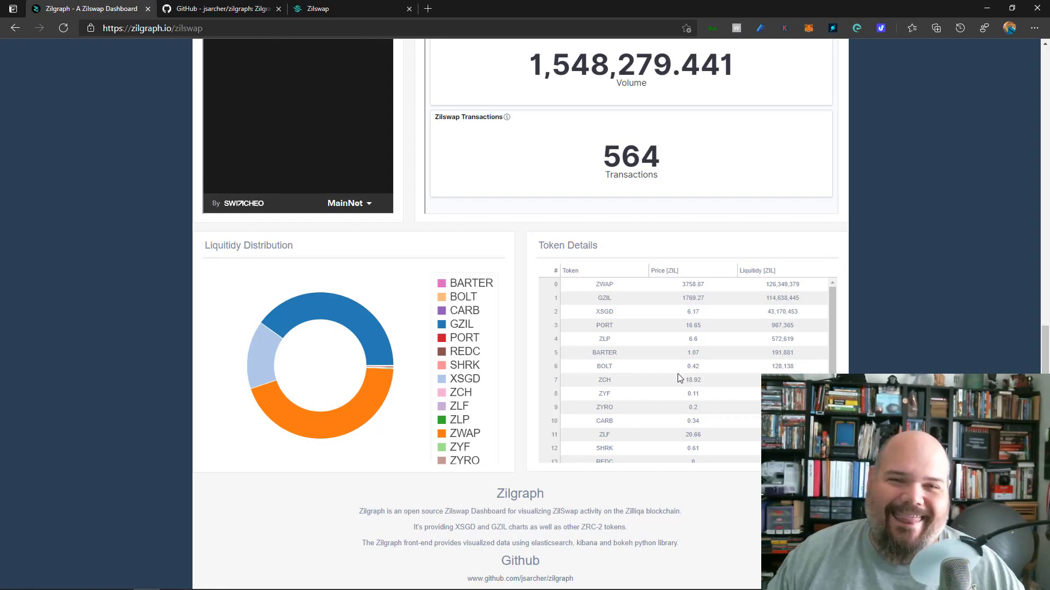
{"action": "scroll", "coordinate": [678, 378], "scroll_direction": "up", "scroll_amount": 9}
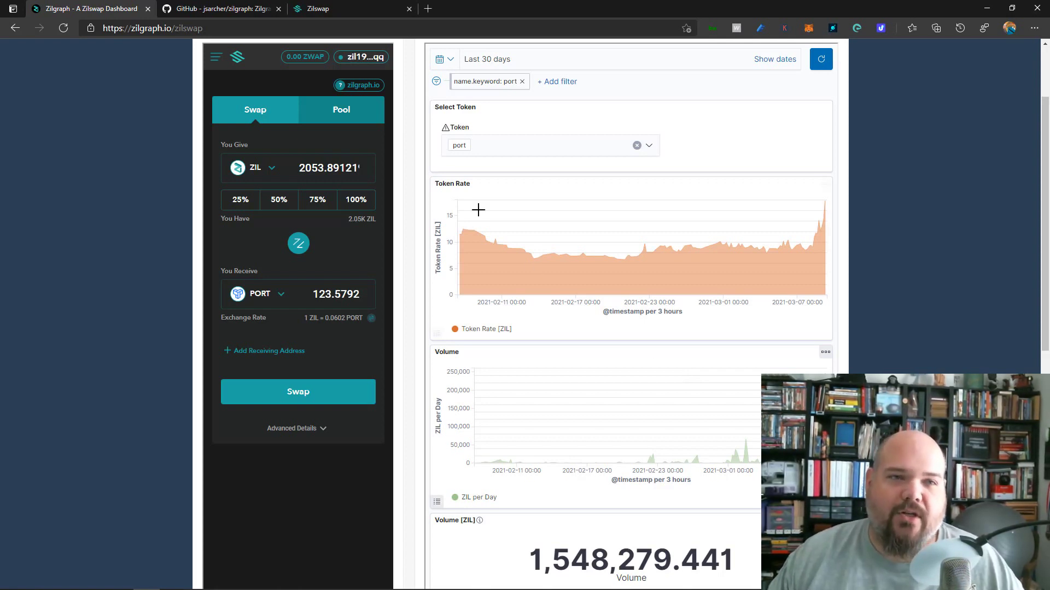
{"action": "left_click", "coordinate": [323, 8]}
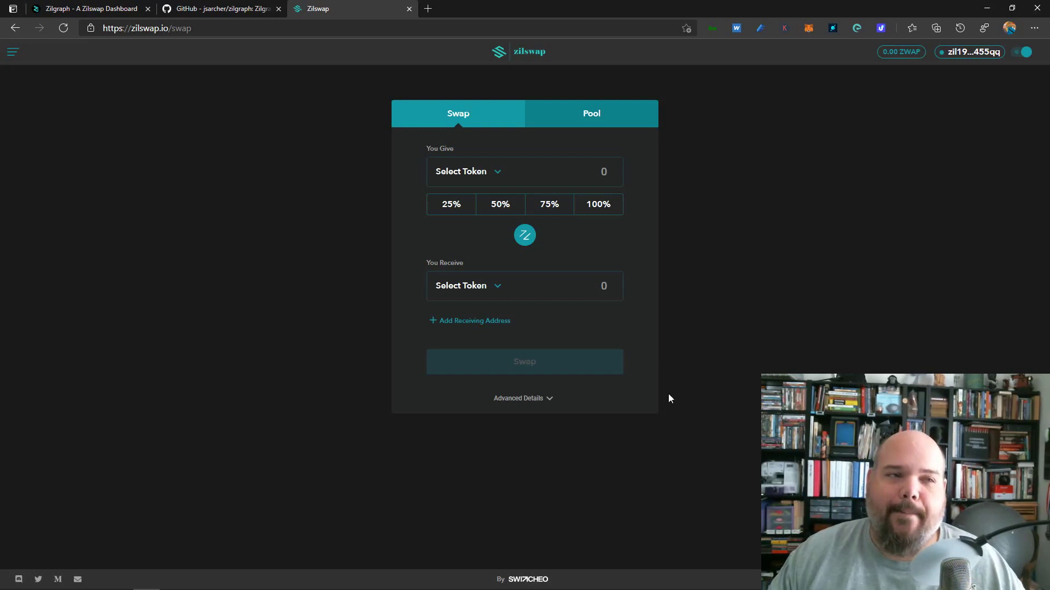
{"action": "left_click", "coordinate": [93, 11]}
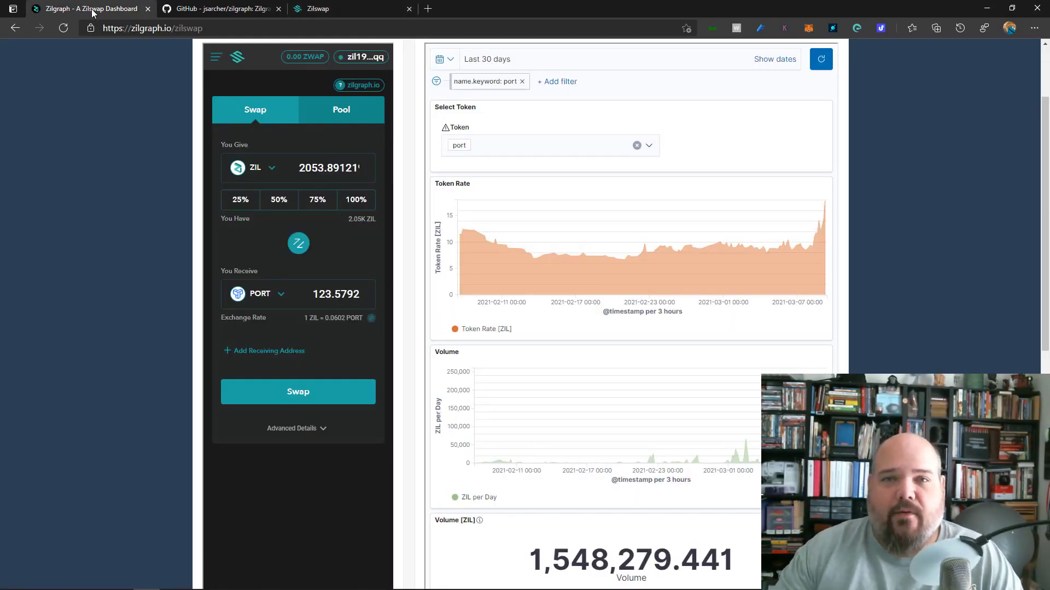